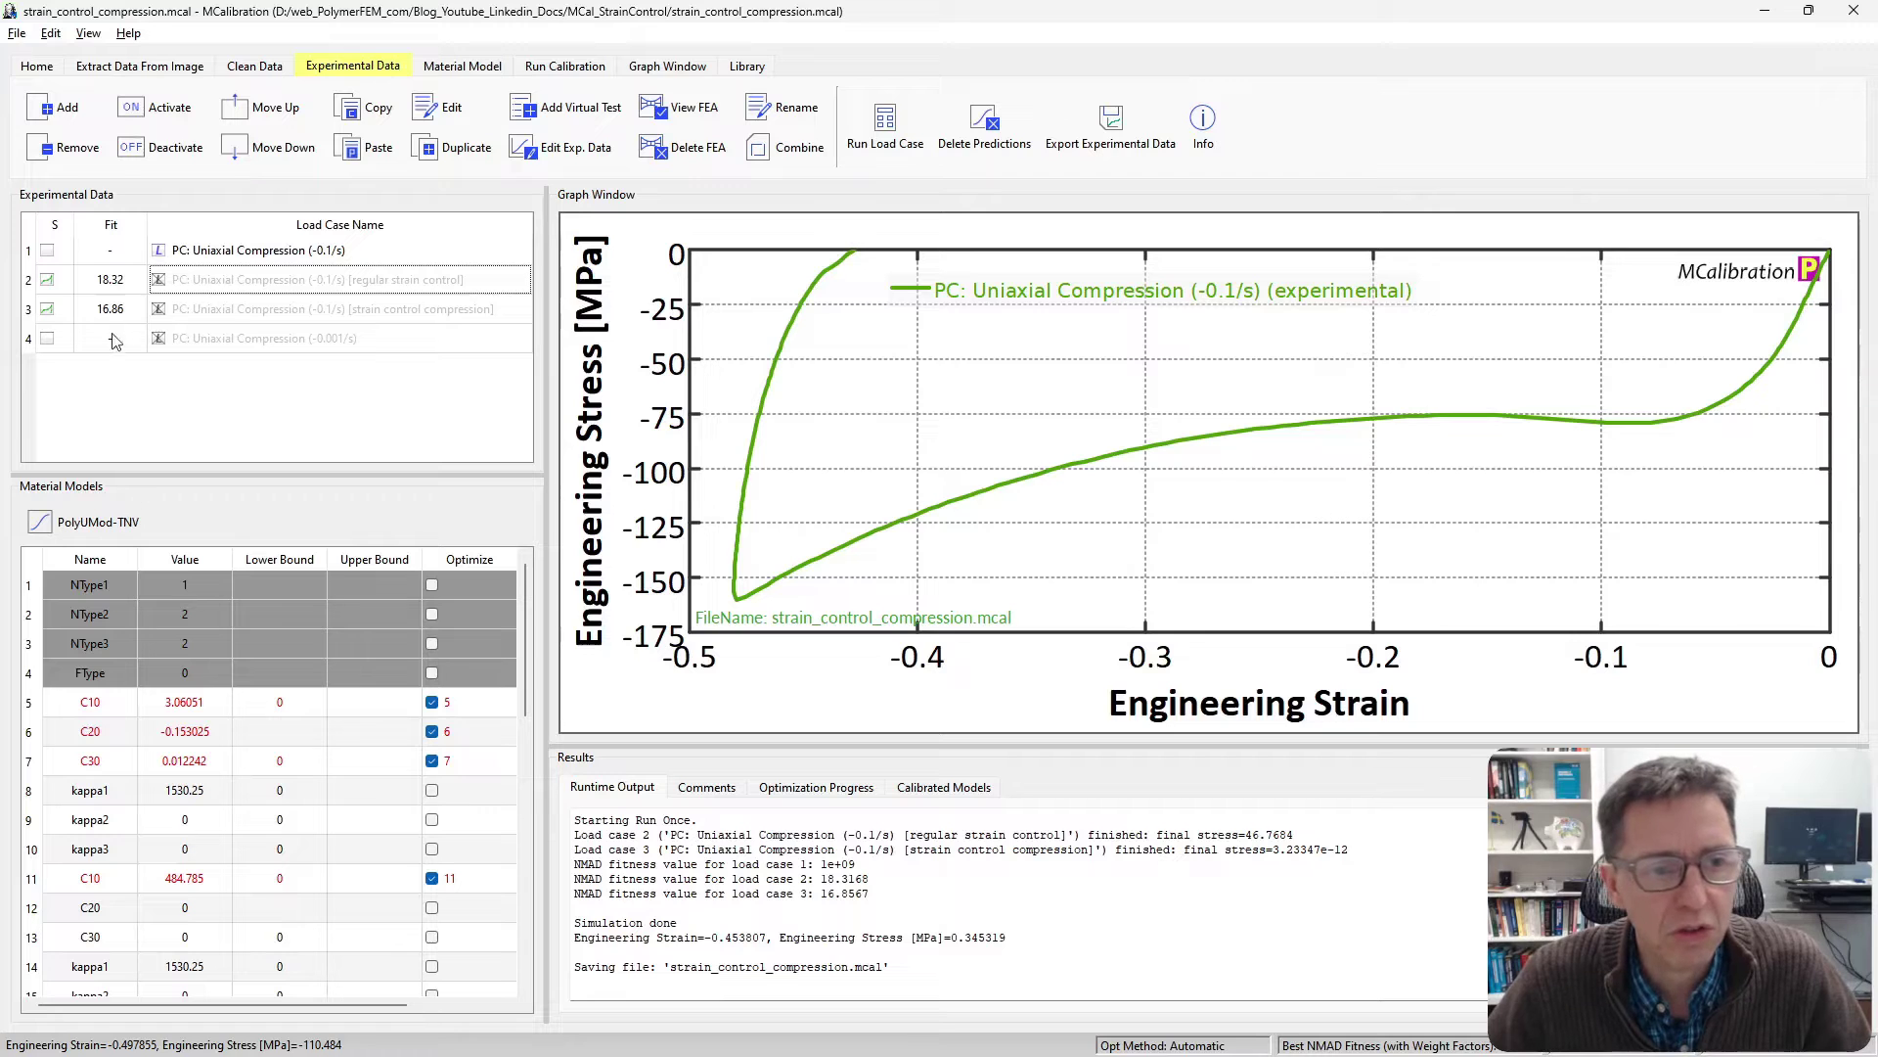
- Run a single simulation of the active PC: Uniaxial Compression (-0.1/s) load case
{"action": "left_click", "coordinate": [217, 252]}
{"action": "left_click", "coordinate": [252, 421]}
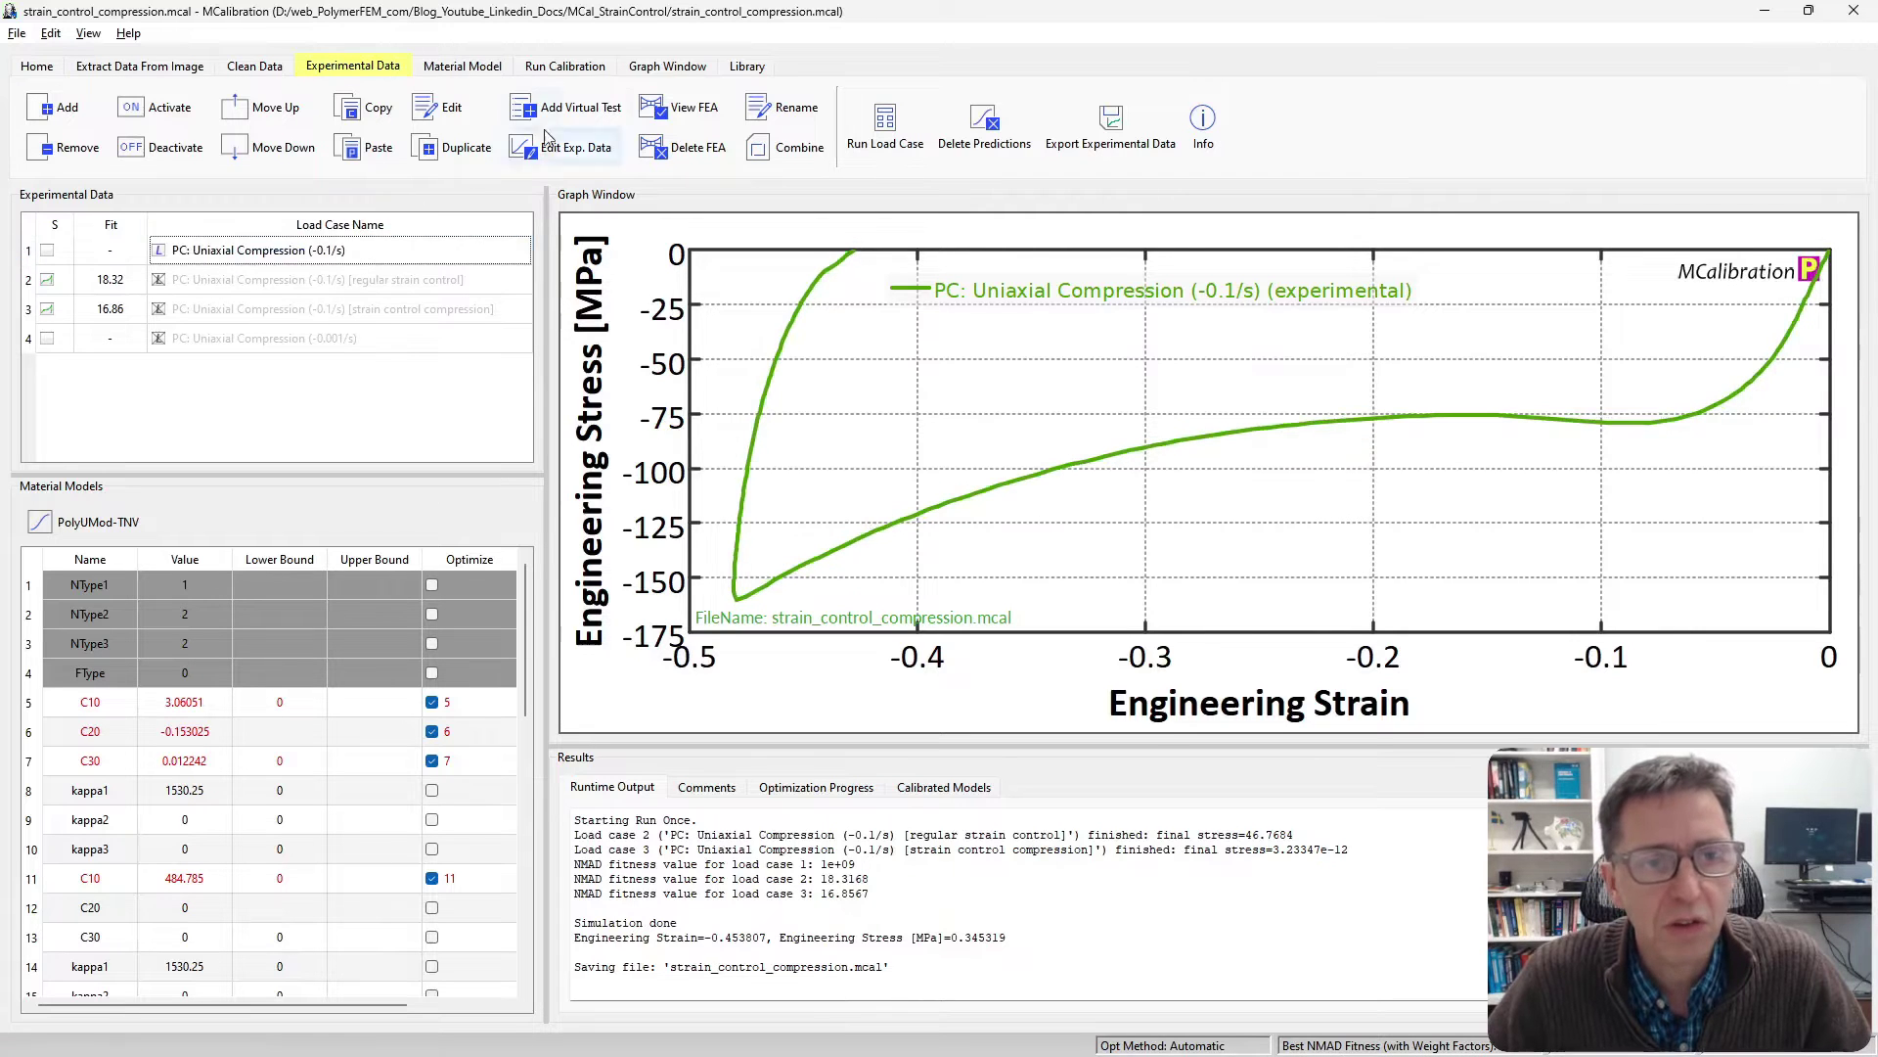
{"action": "left_click", "coordinate": [553, 60]}
{"action": "left_click", "coordinate": [50, 119]}
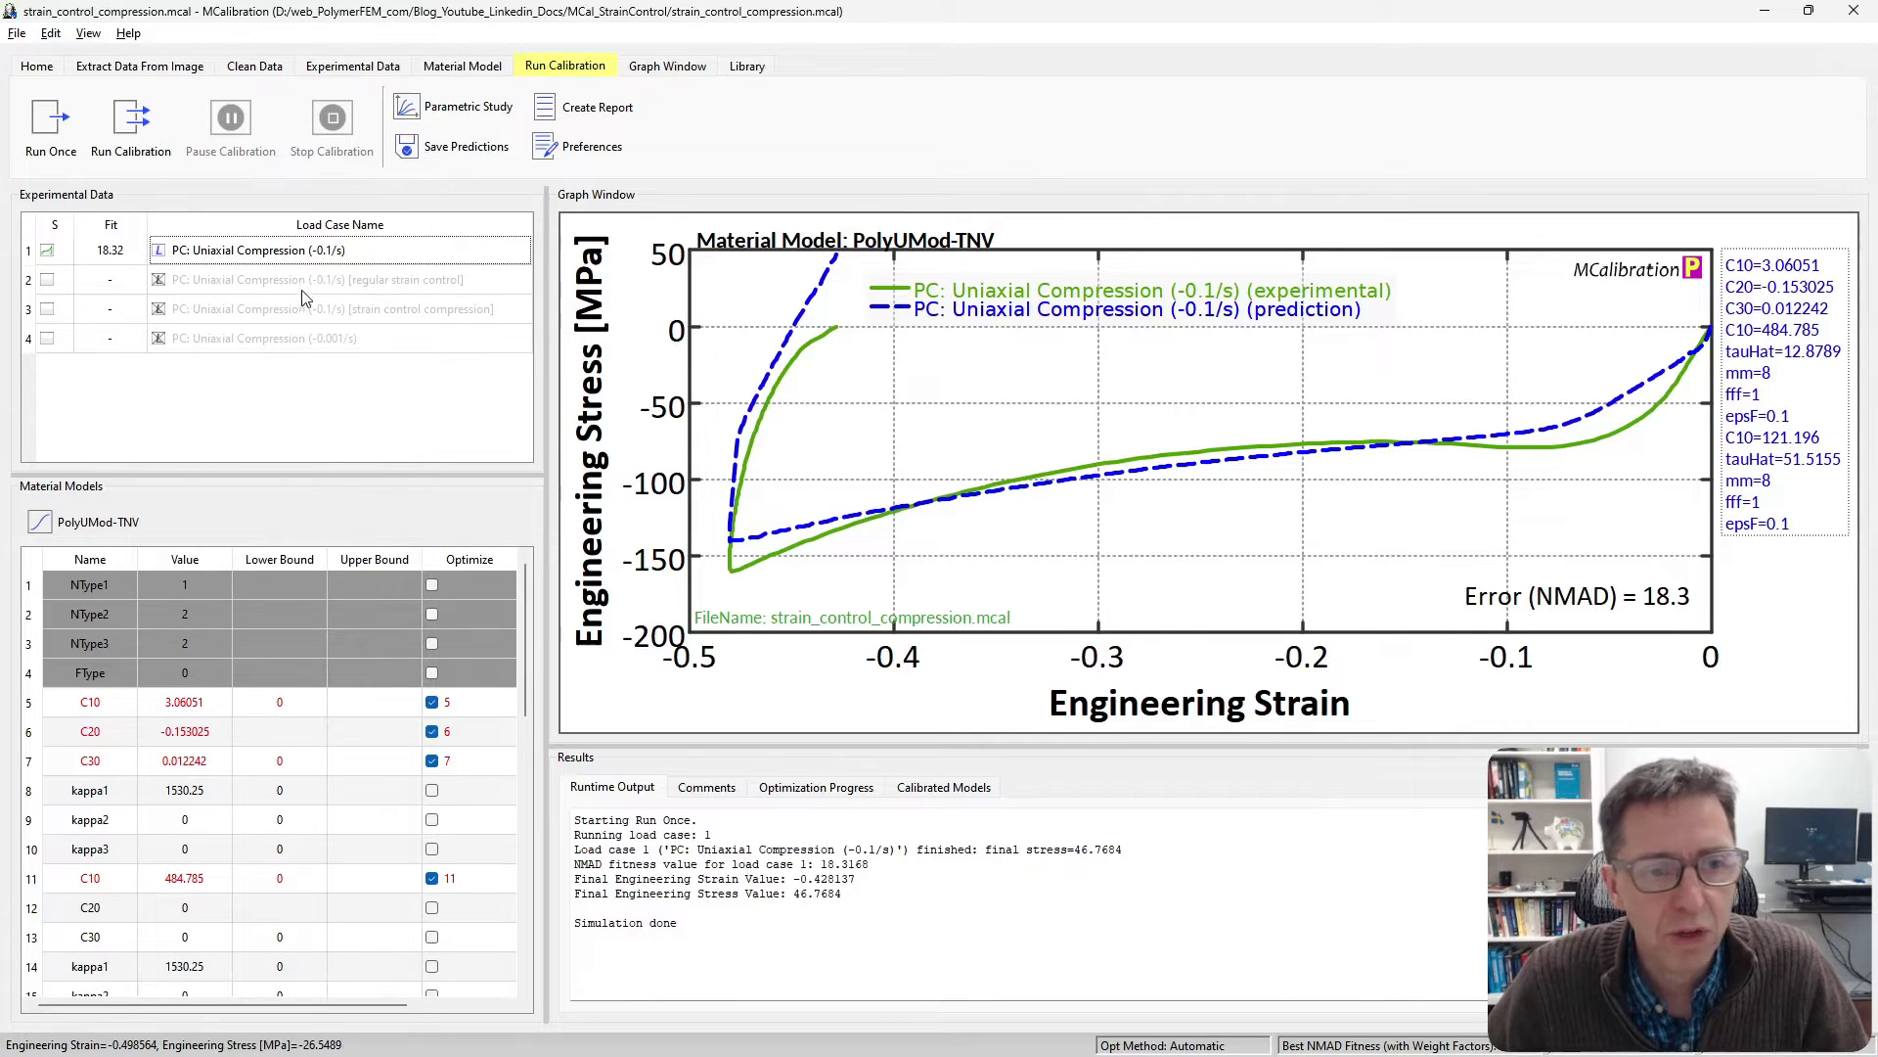
- Activate the regular strain control and strain control compression load cases, and delete the prediction of the first load case
{"action": "left_click_drag", "start_coordinate": [301, 292], "coordinate": [304, 322]}
{"action": "key", "text": "a"}
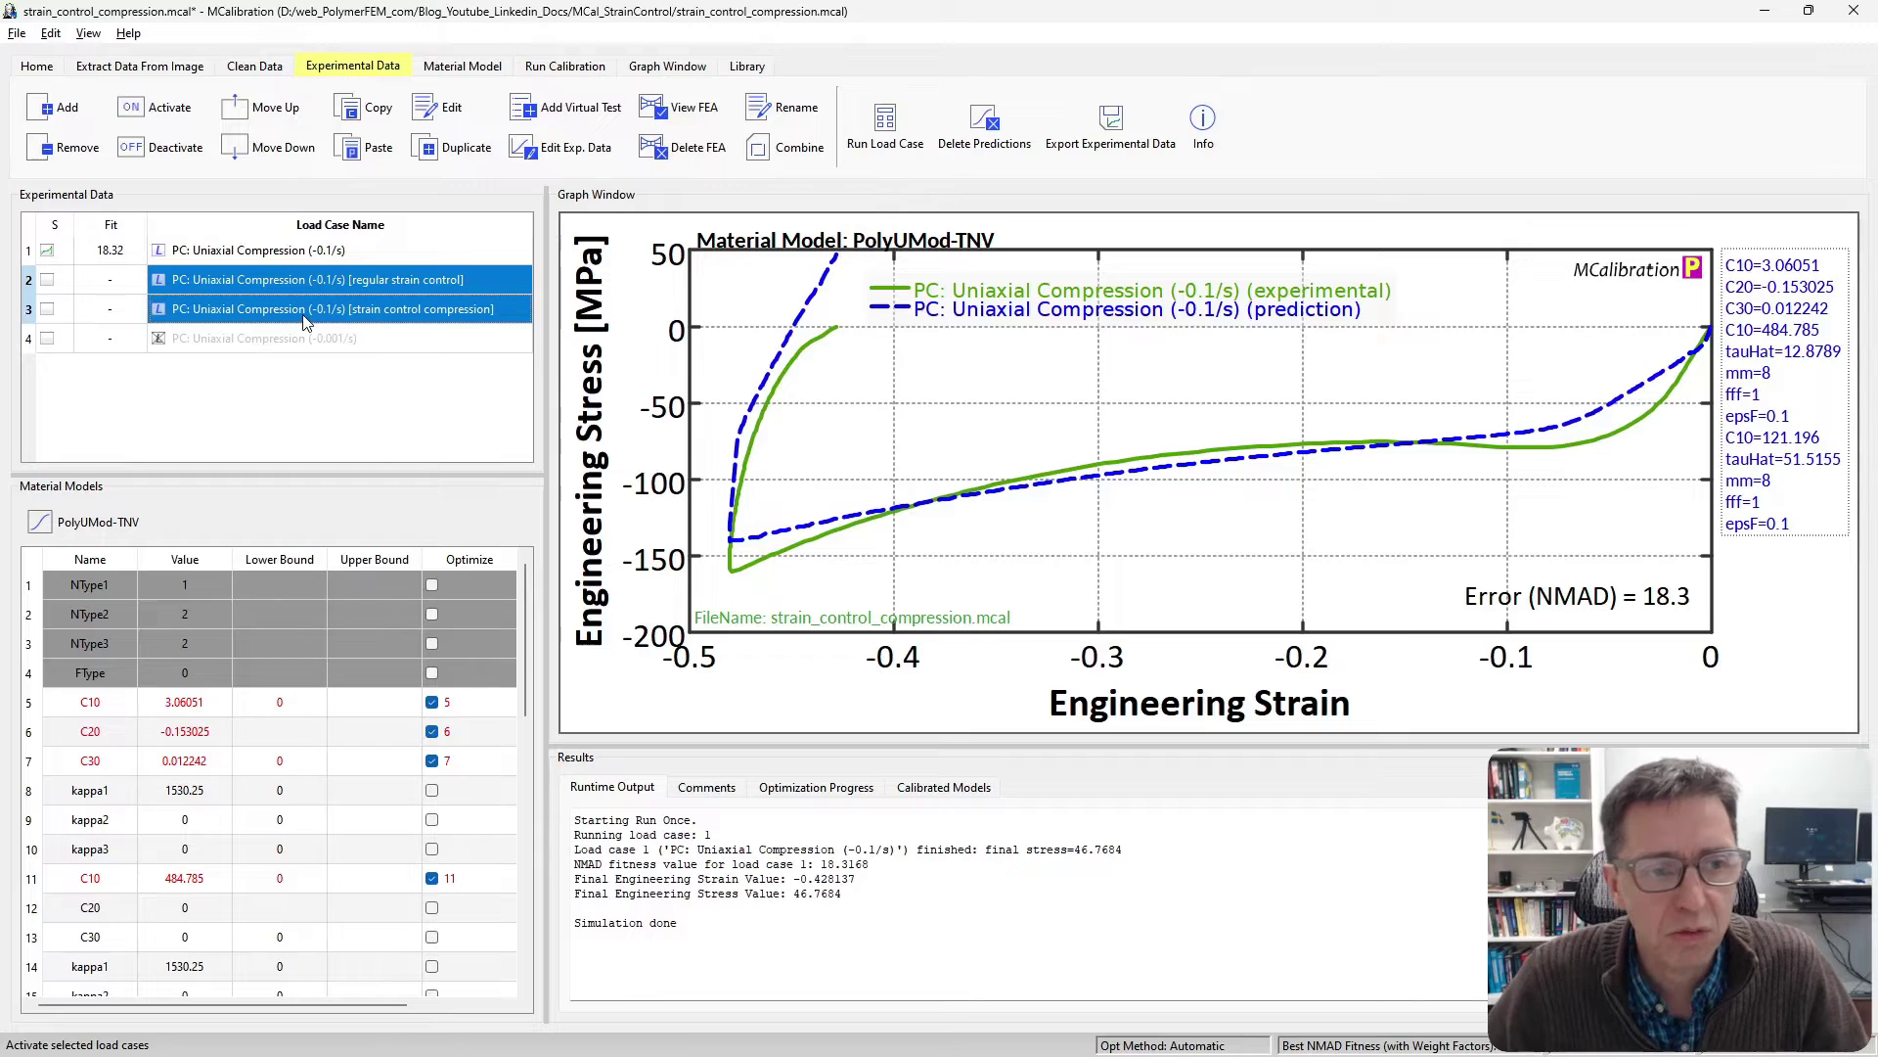
{"action": "left_click", "coordinate": [300, 255]}
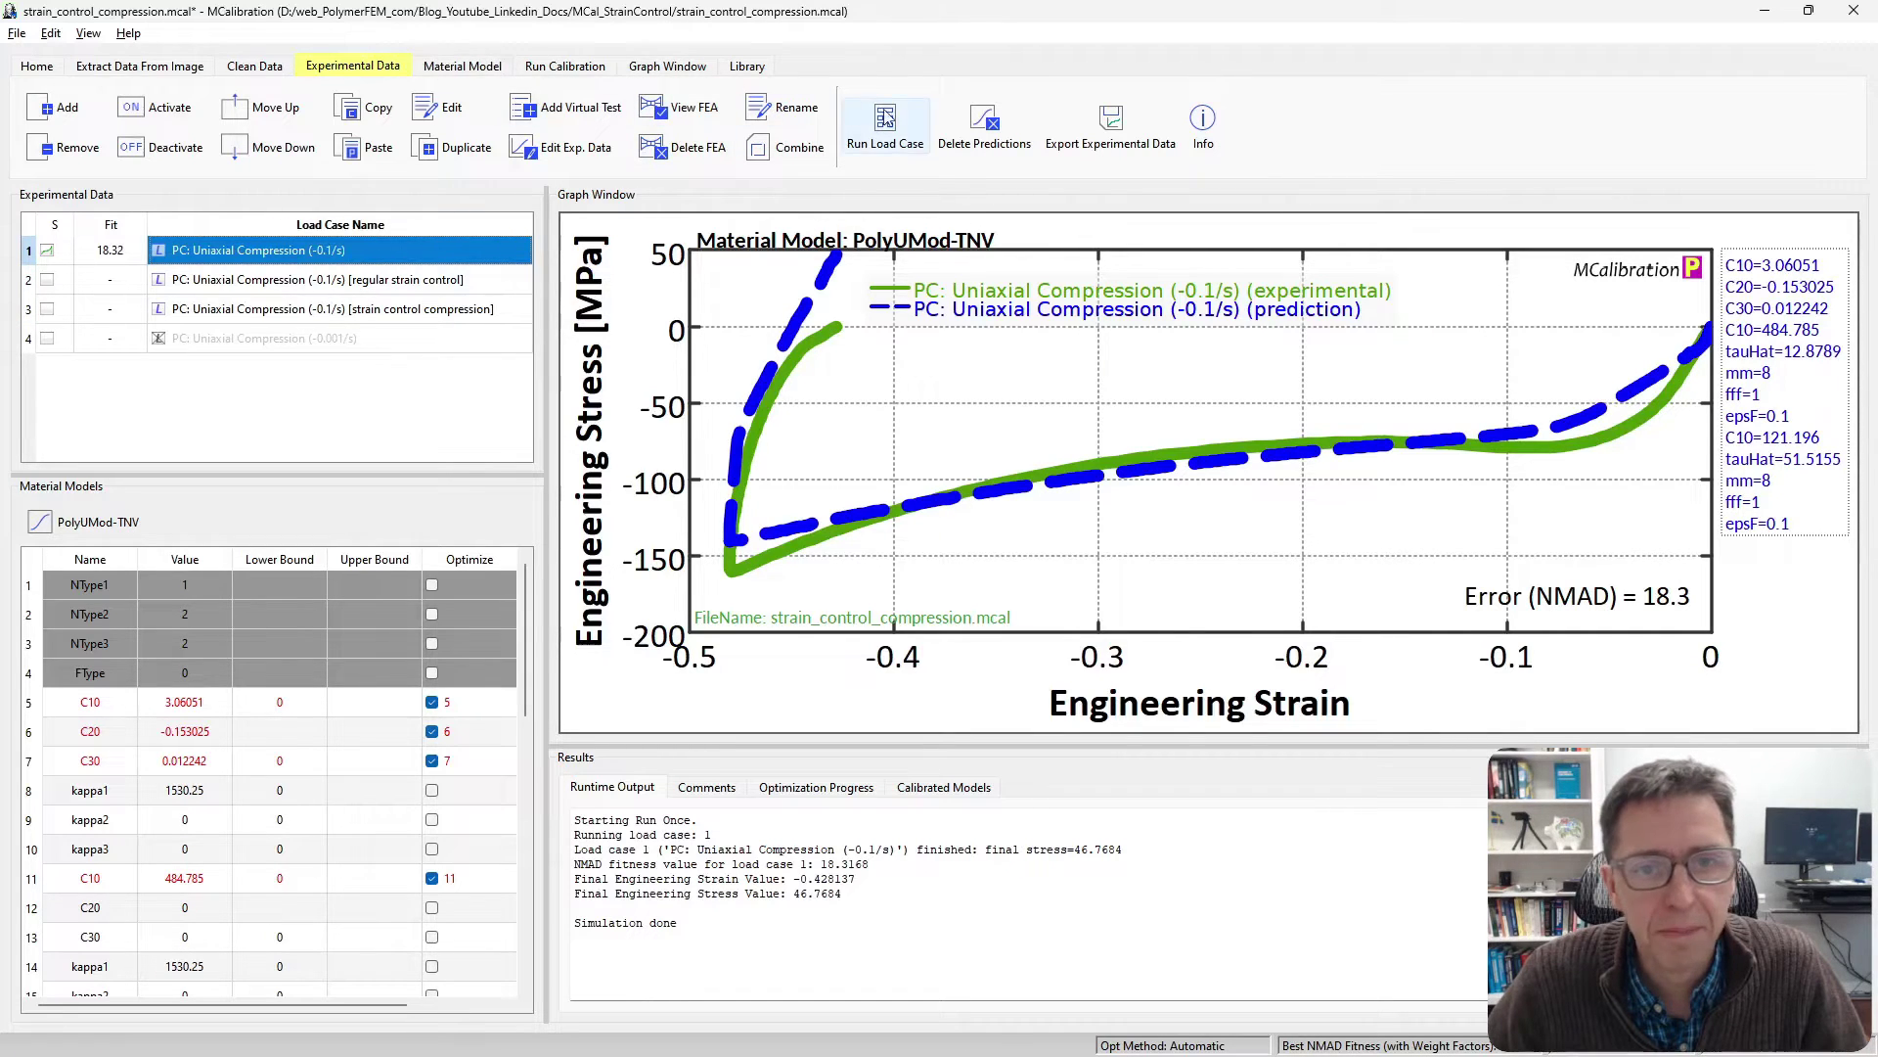
{"action": "left_click", "coordinate": [986, 145]}
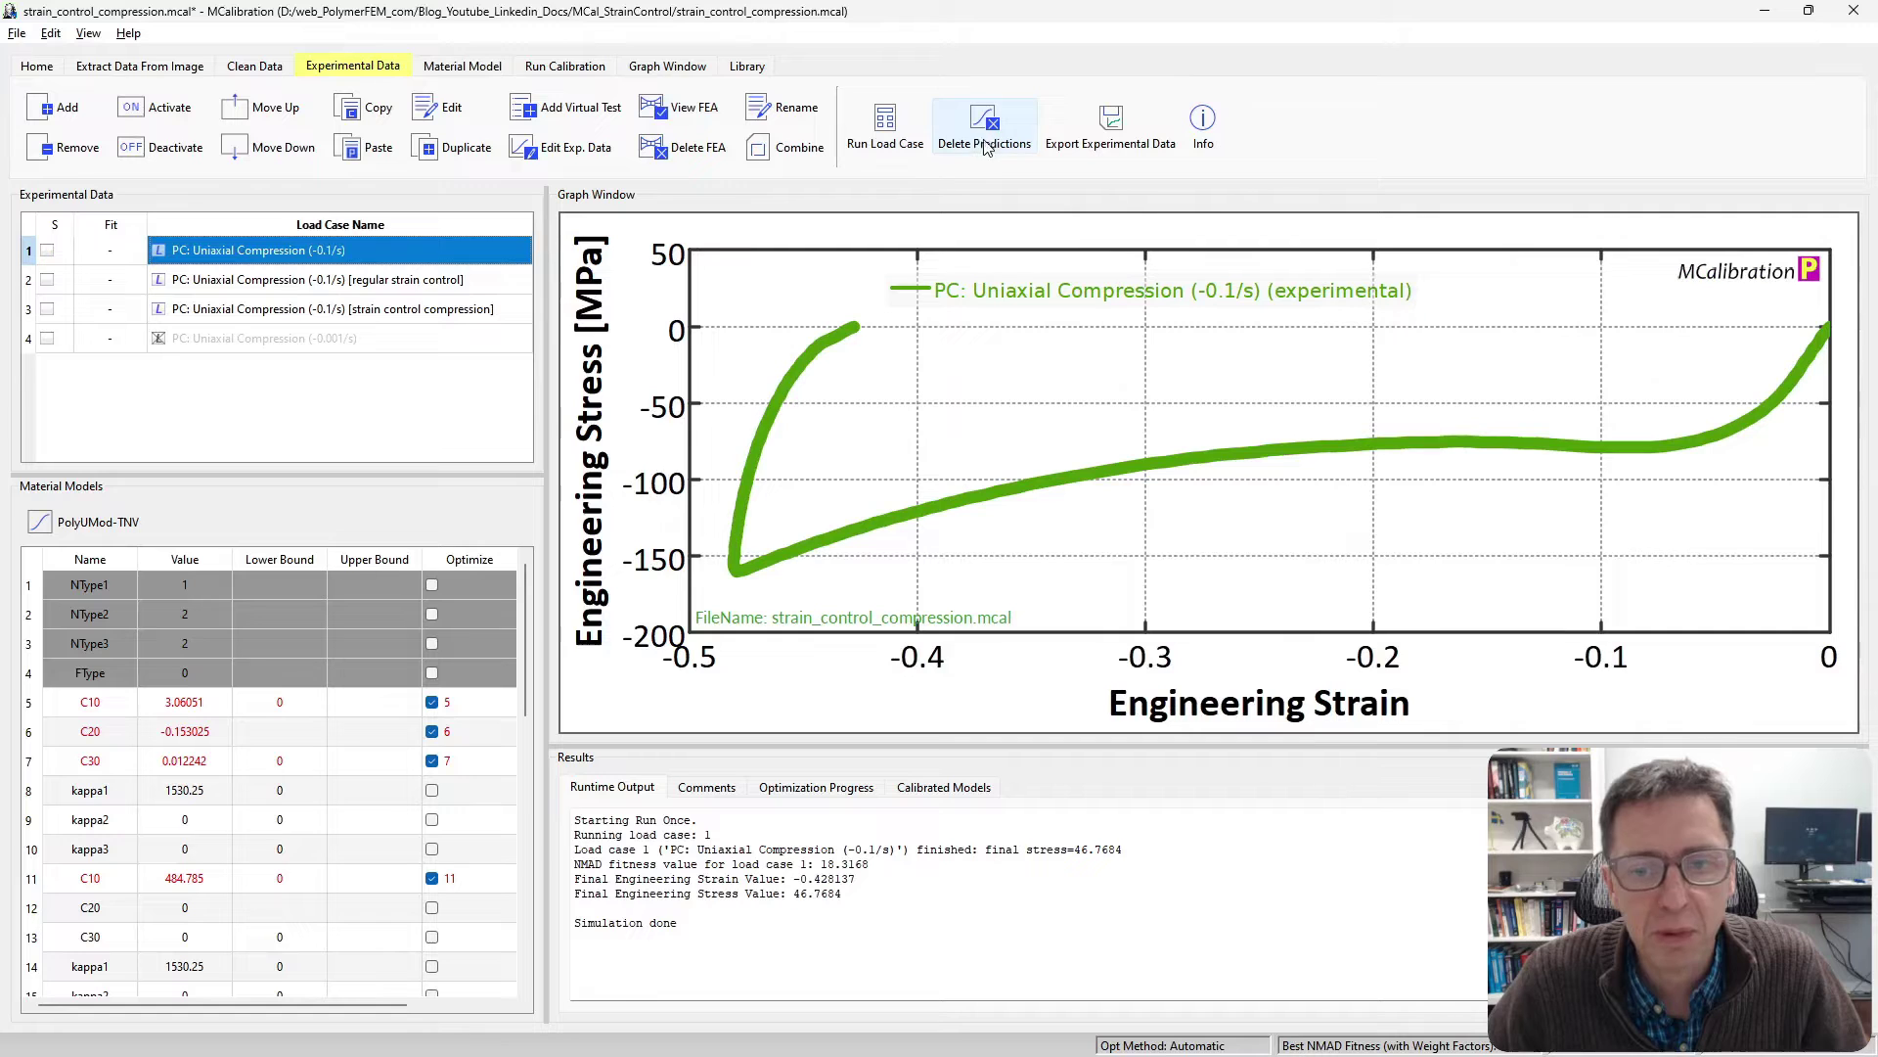
- Review the Control setting of the regular strain control and strain control compression load cases, including the available control options, without changing anything
{"action": "double_click", "coordinate": [344, 283]}
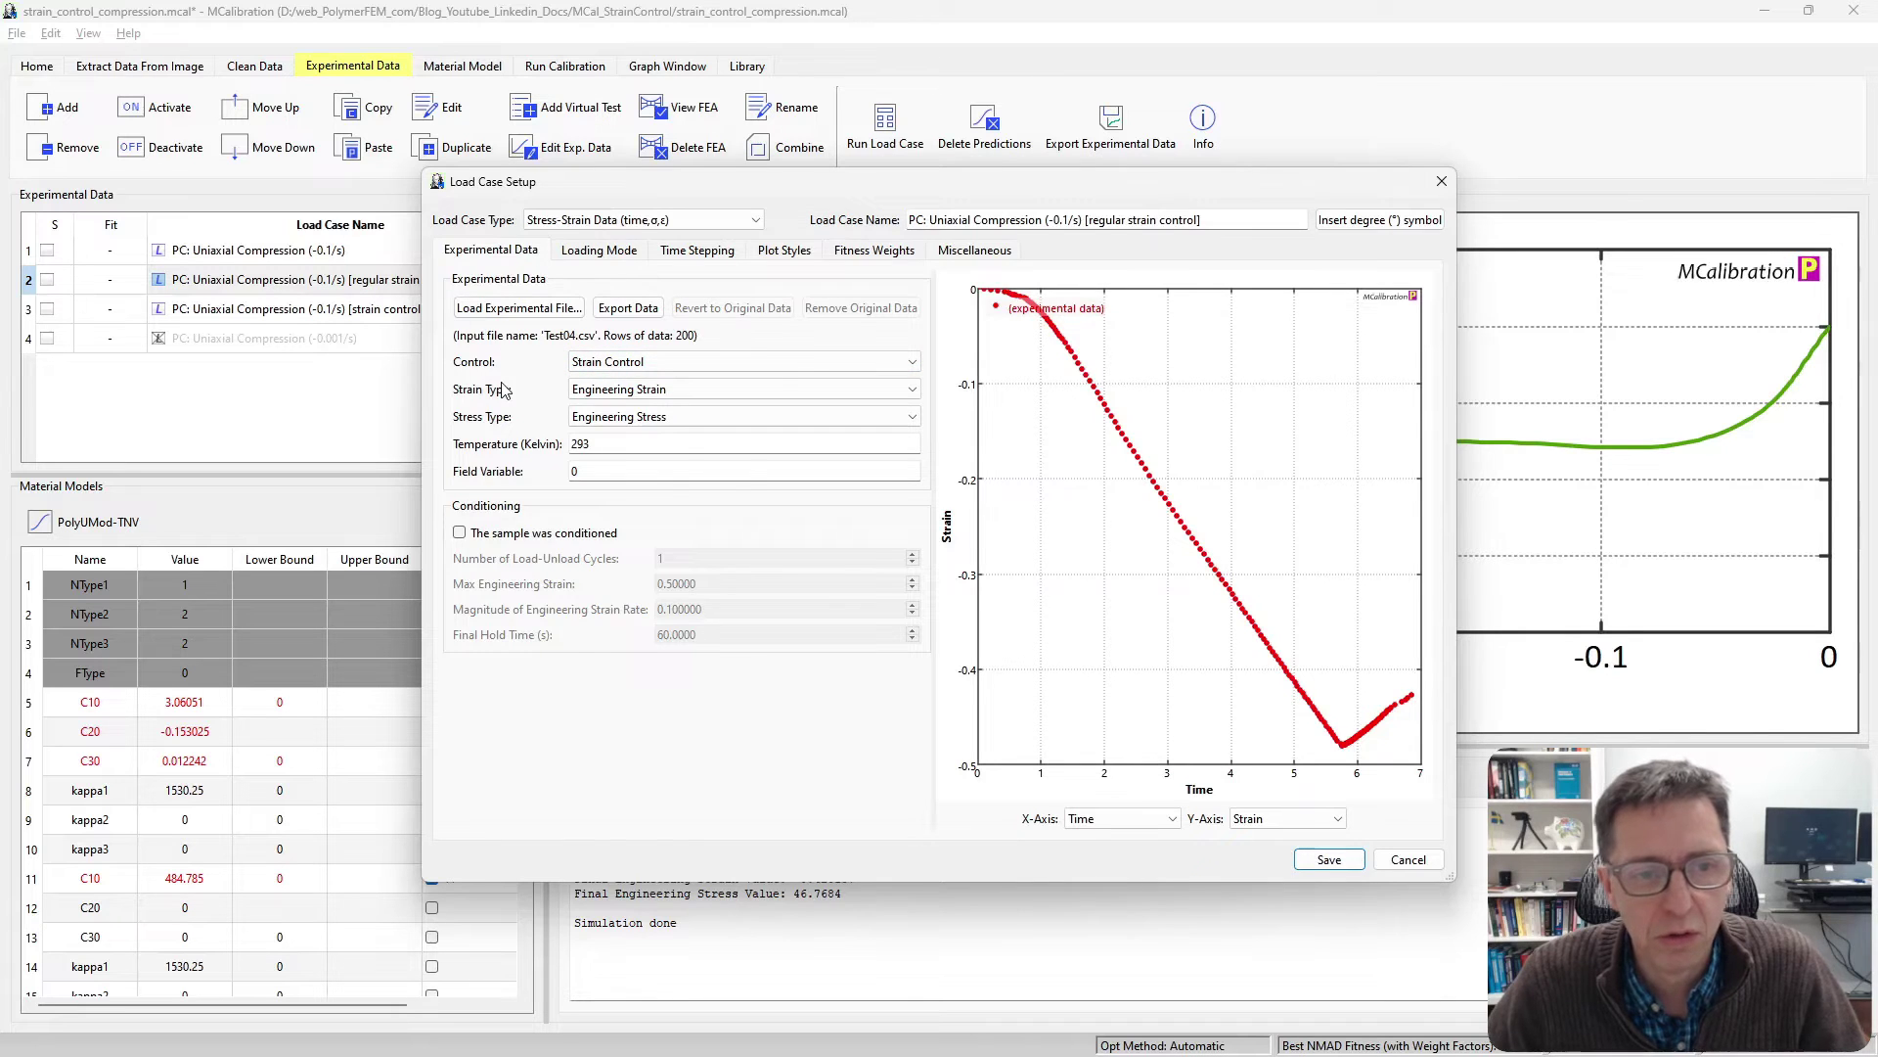
{"action": "key", "text": "Escape"}
{"action": "double_click", "coordinate": [381, 311]}
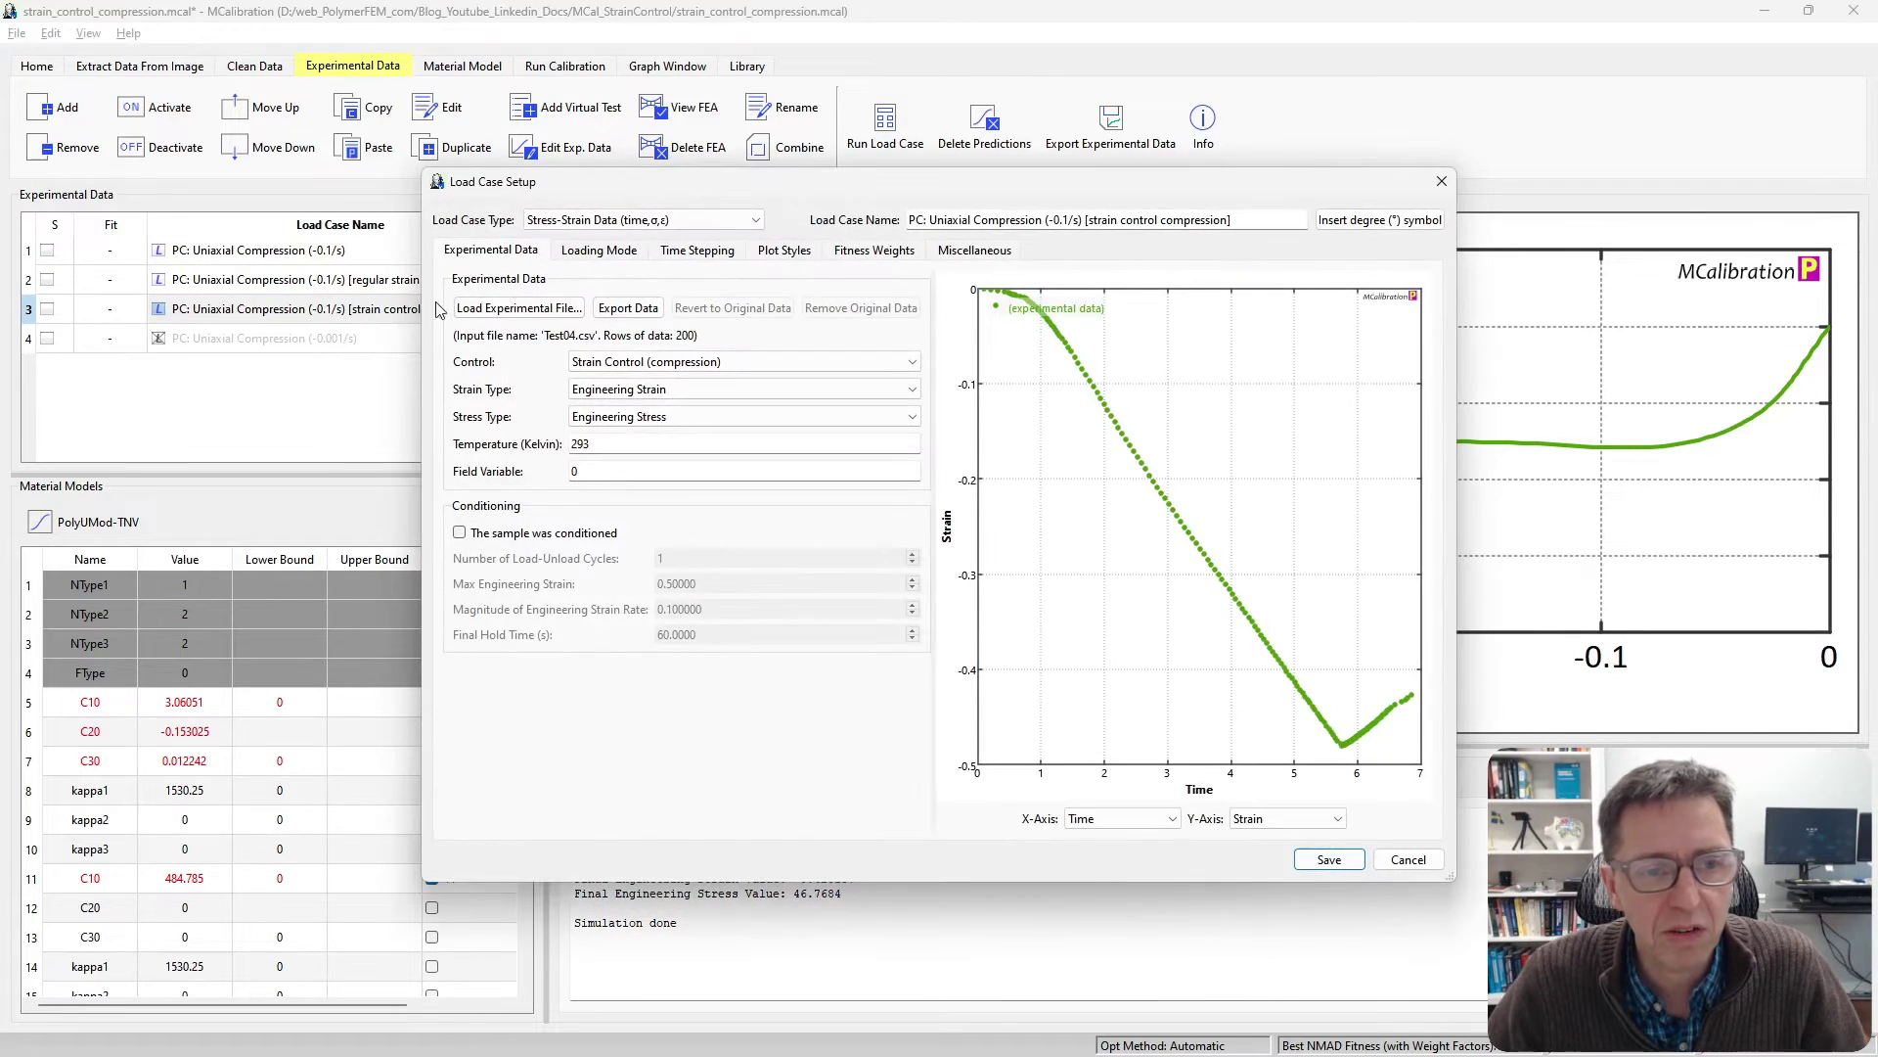
{"action": "left_click", "coordinate": [594, 363]}
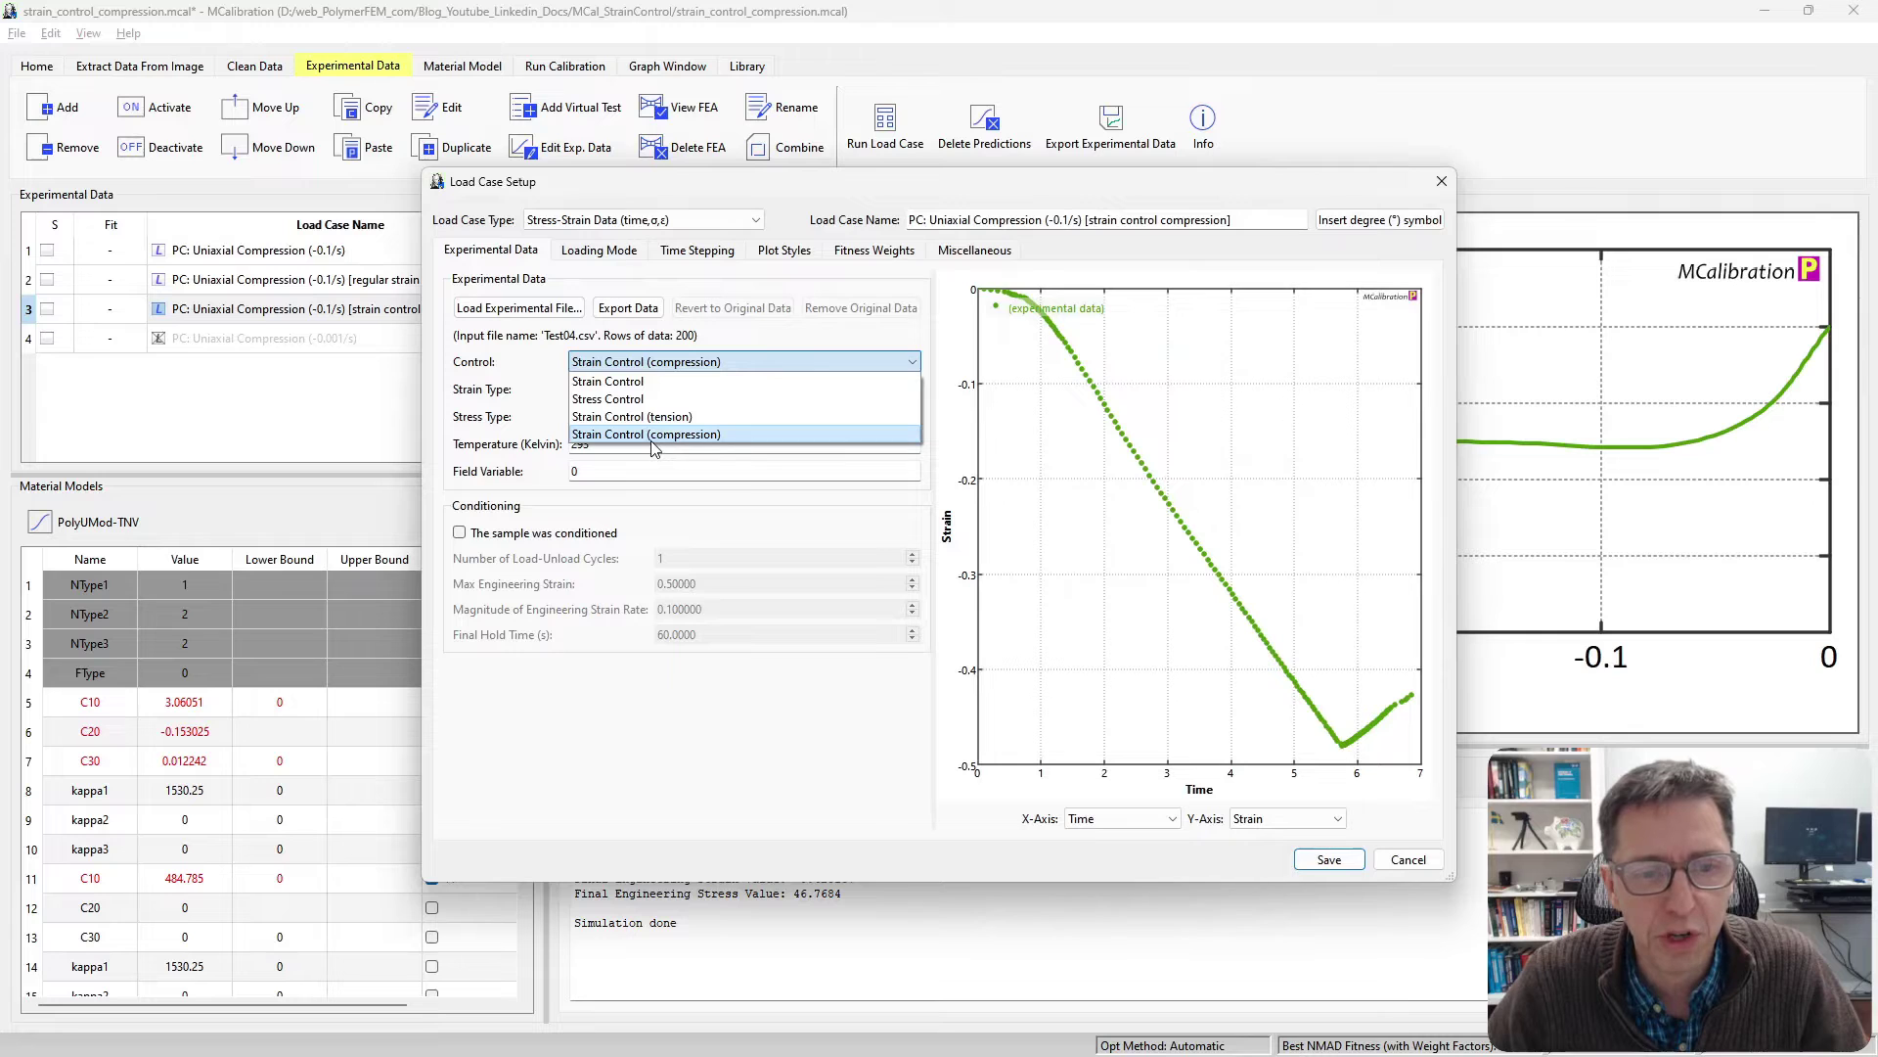
{"action": "left_click", "coordinate": [518, 372]}
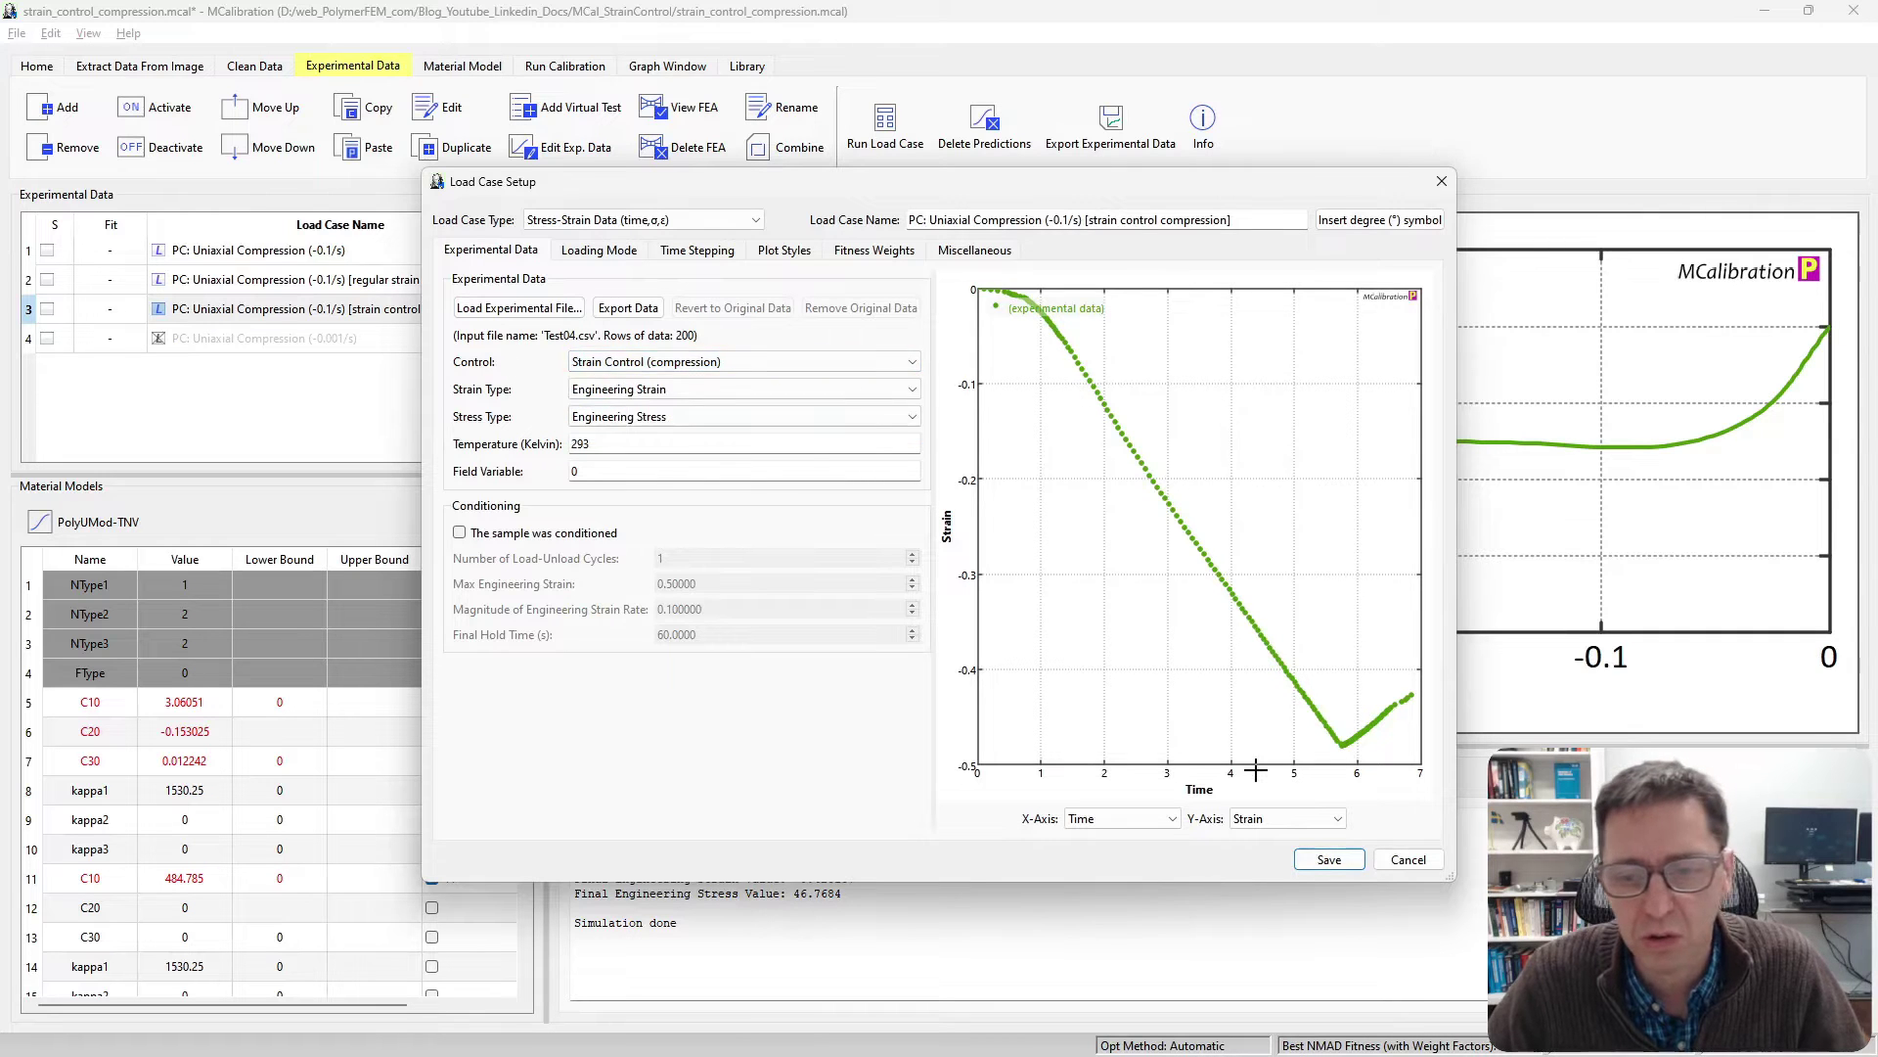
{"action": "key", "text": "Escape"}
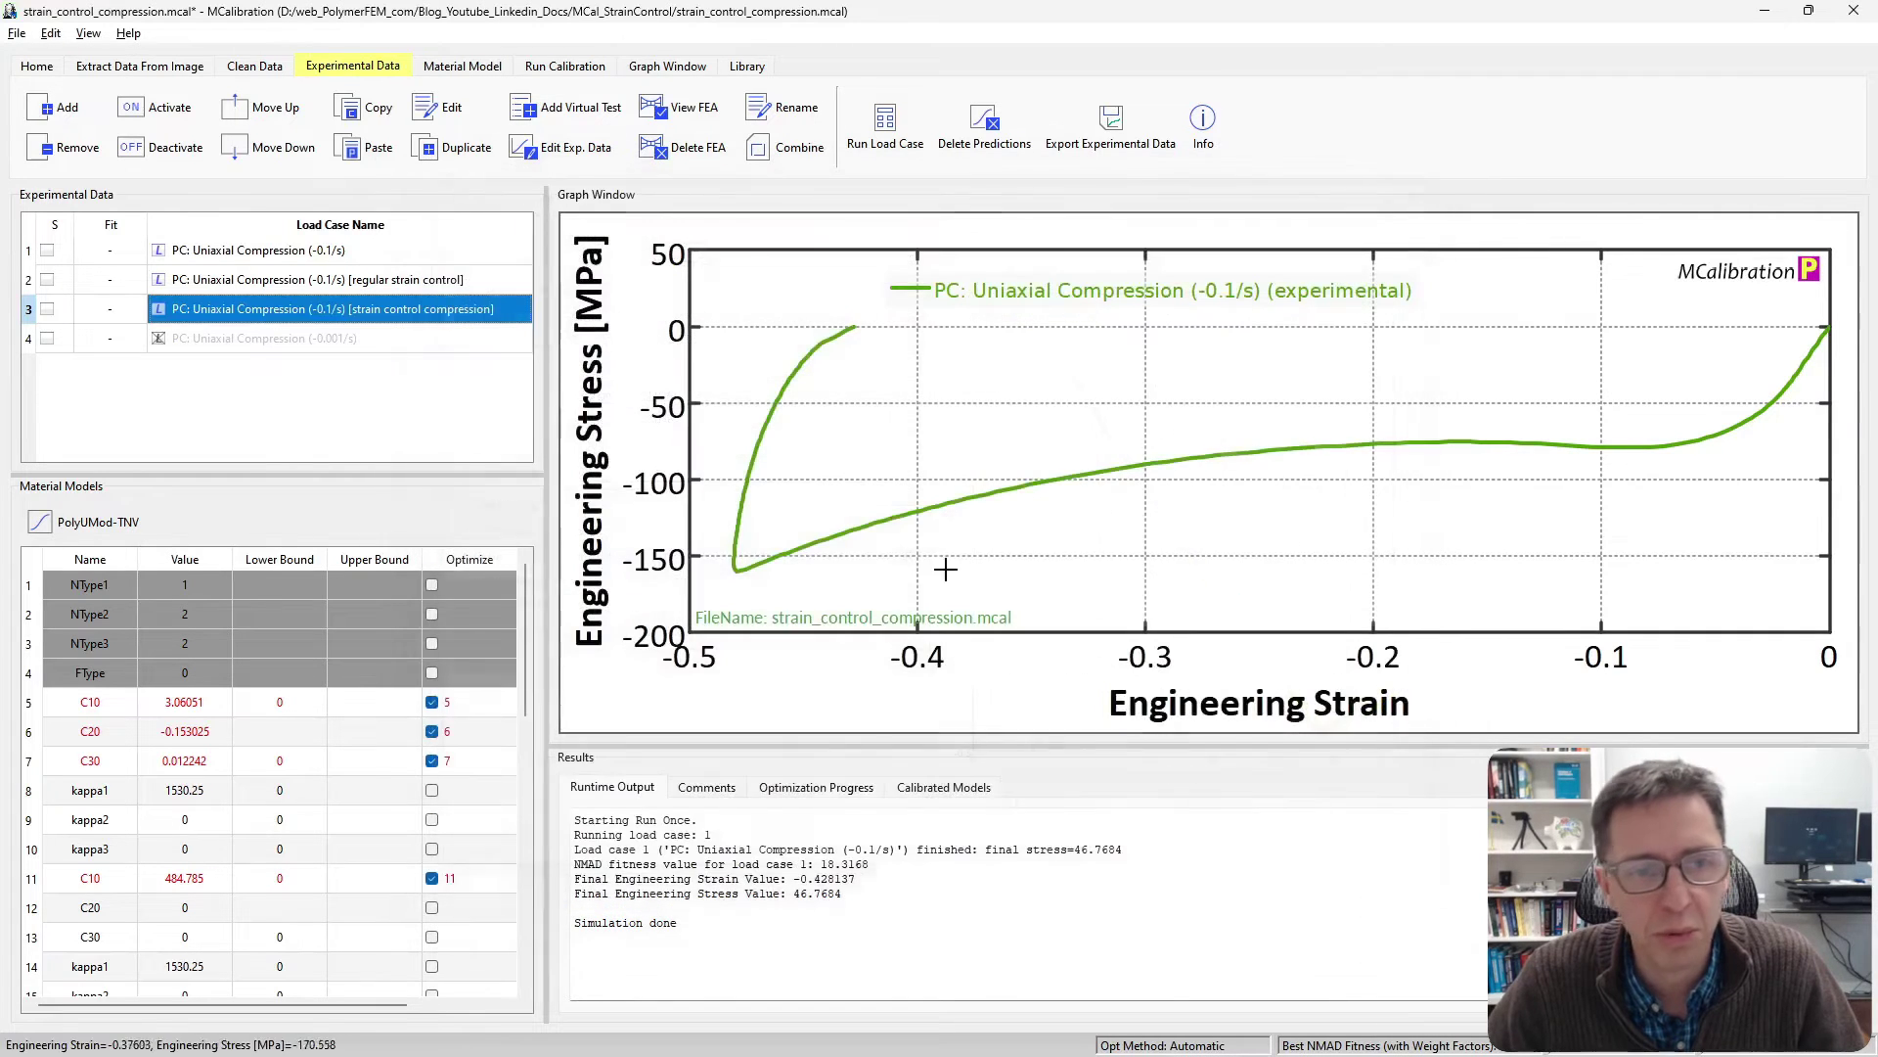
- Run the regular strain control and strain control compression load cases together
{"action": "left_click", "coordinate": [222, 290]}
{"action": "left_click", "coordinate": [221, 311], "text": "shift"}
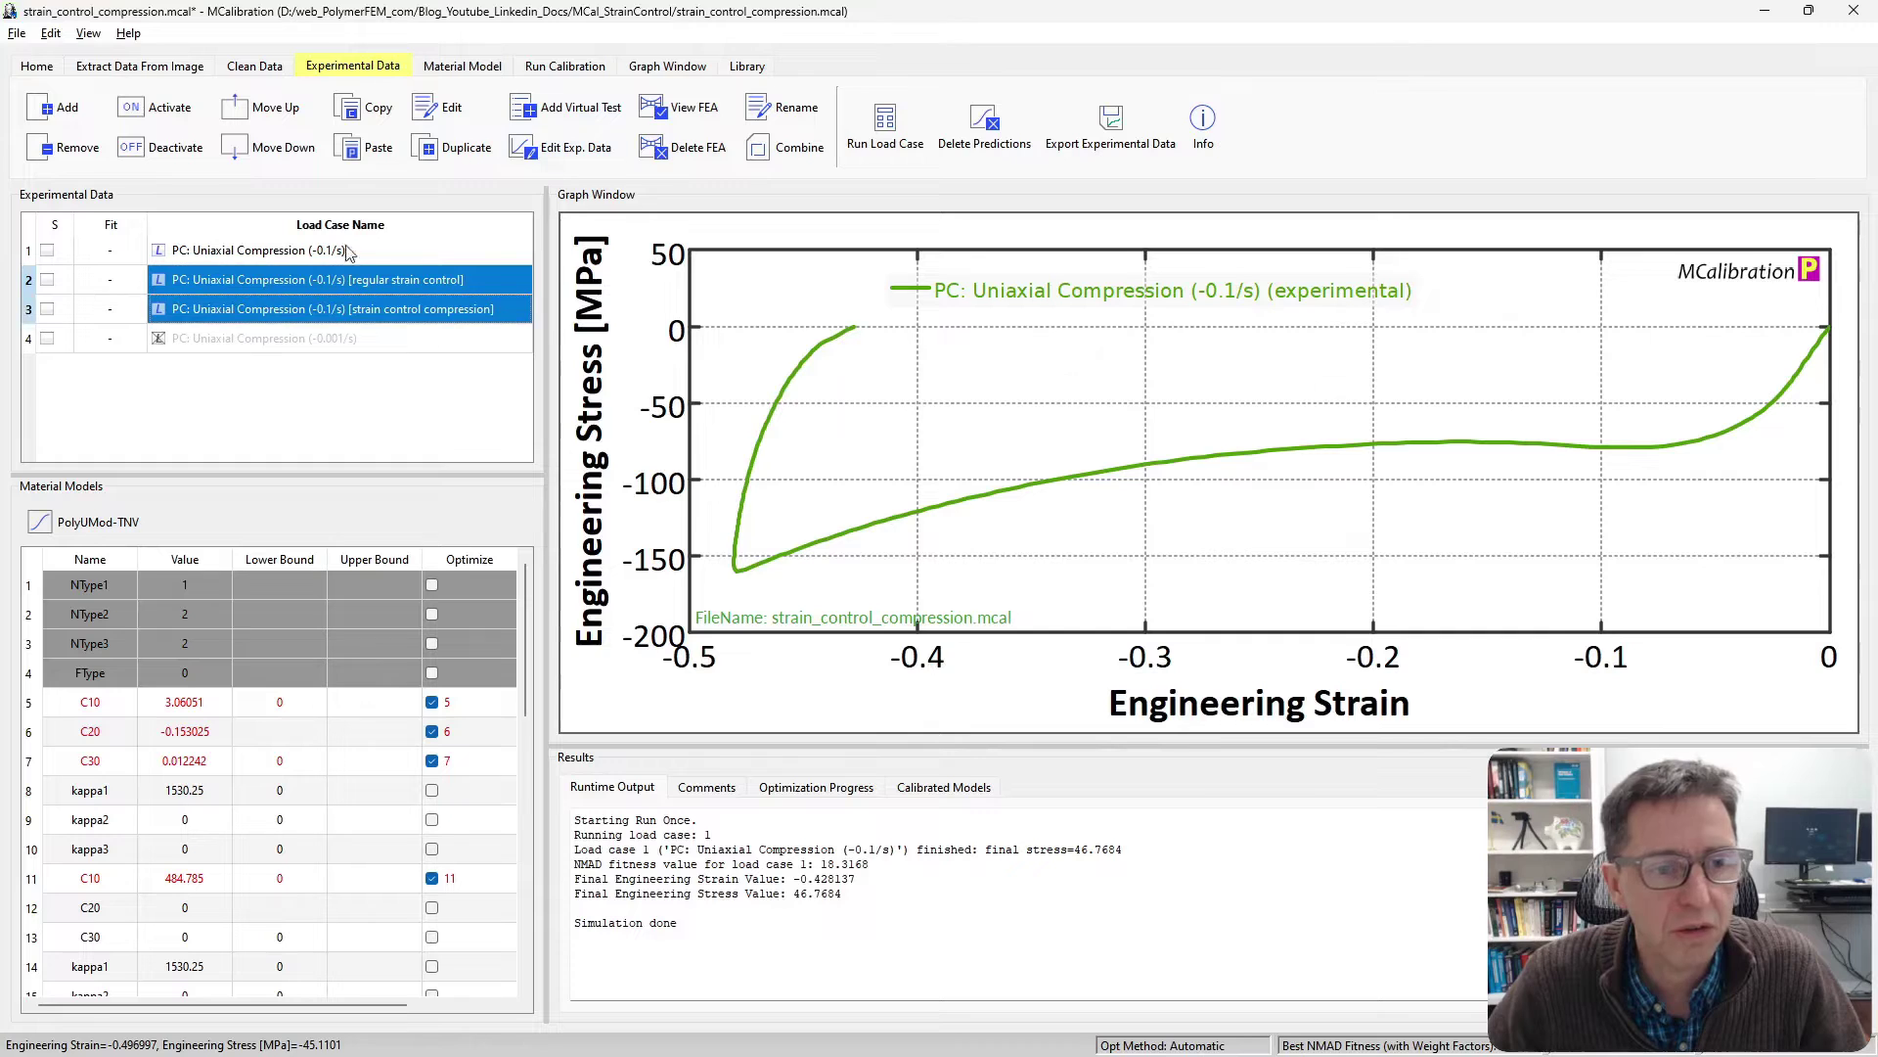
{"action": "left_click", "coordinate": [866, 133]}
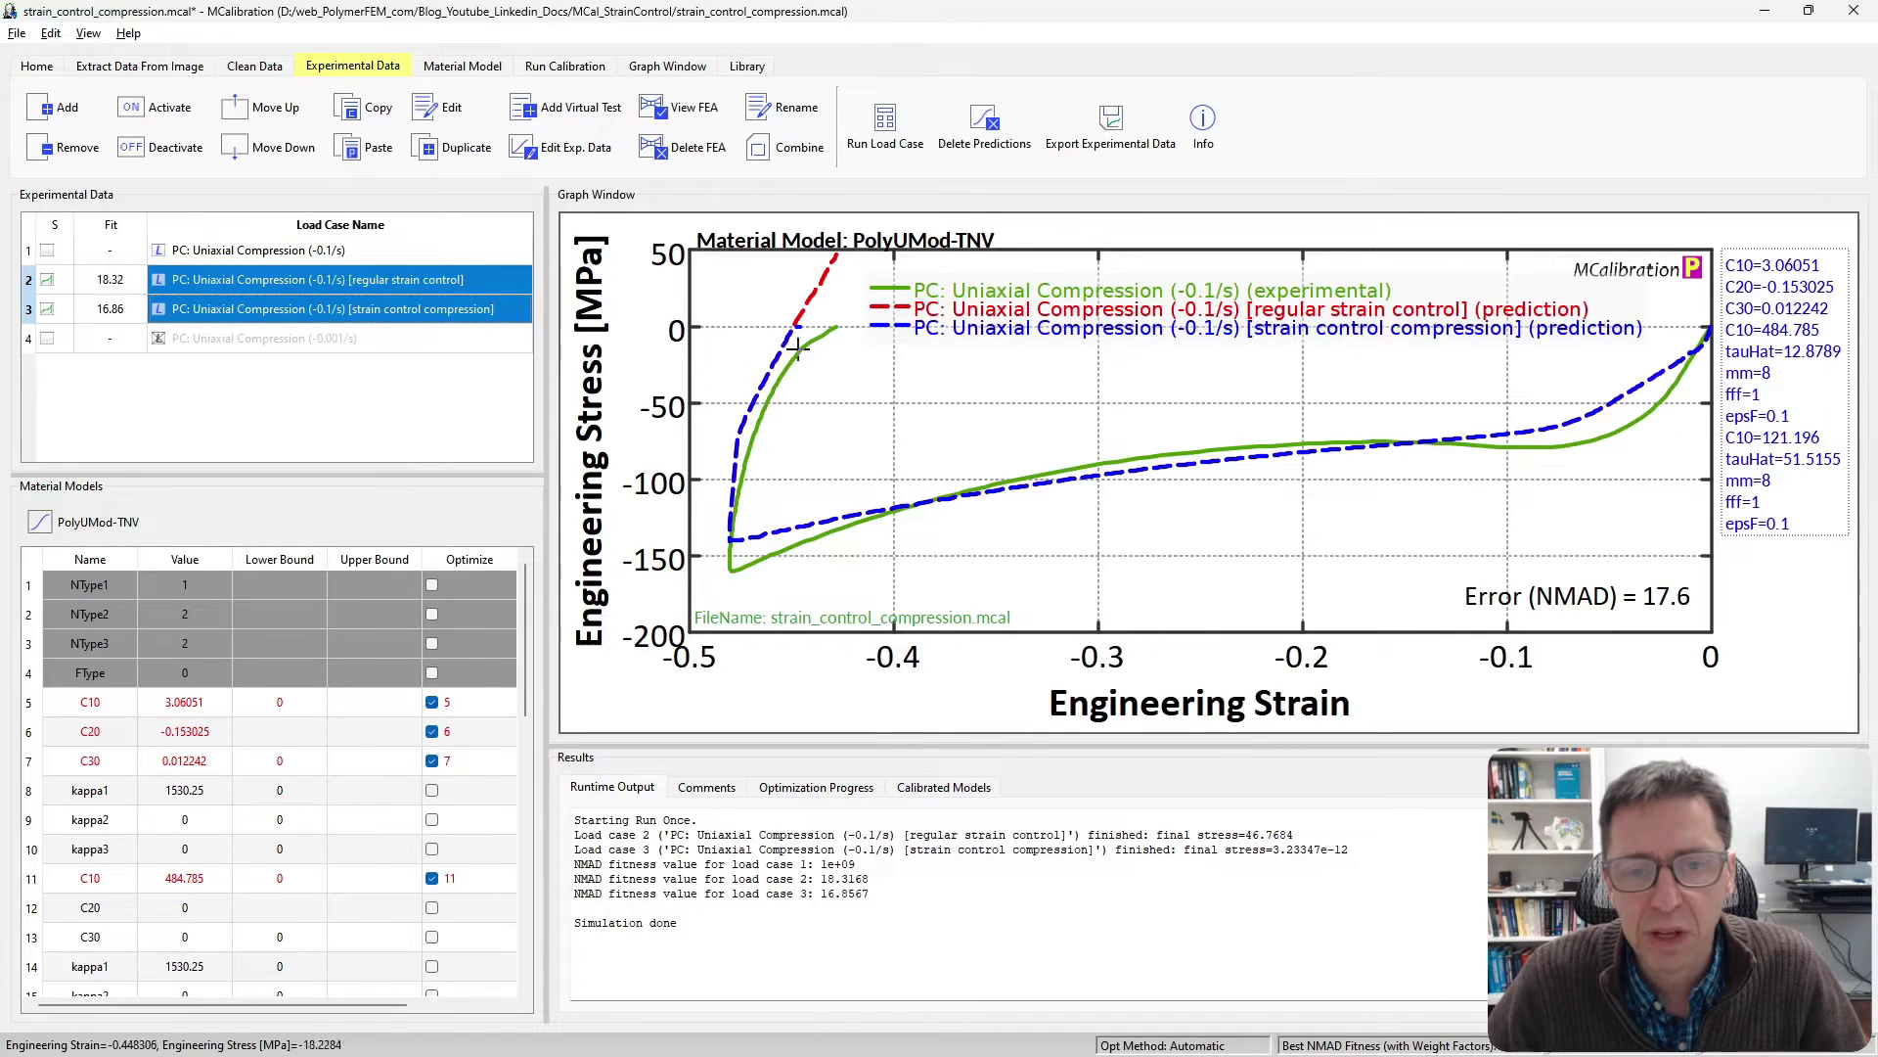
- Highlight each of the two strain control predictions and examine where their unloading curves reach zero stress
{"action": "left_click", "coordinate": [323, 295]}
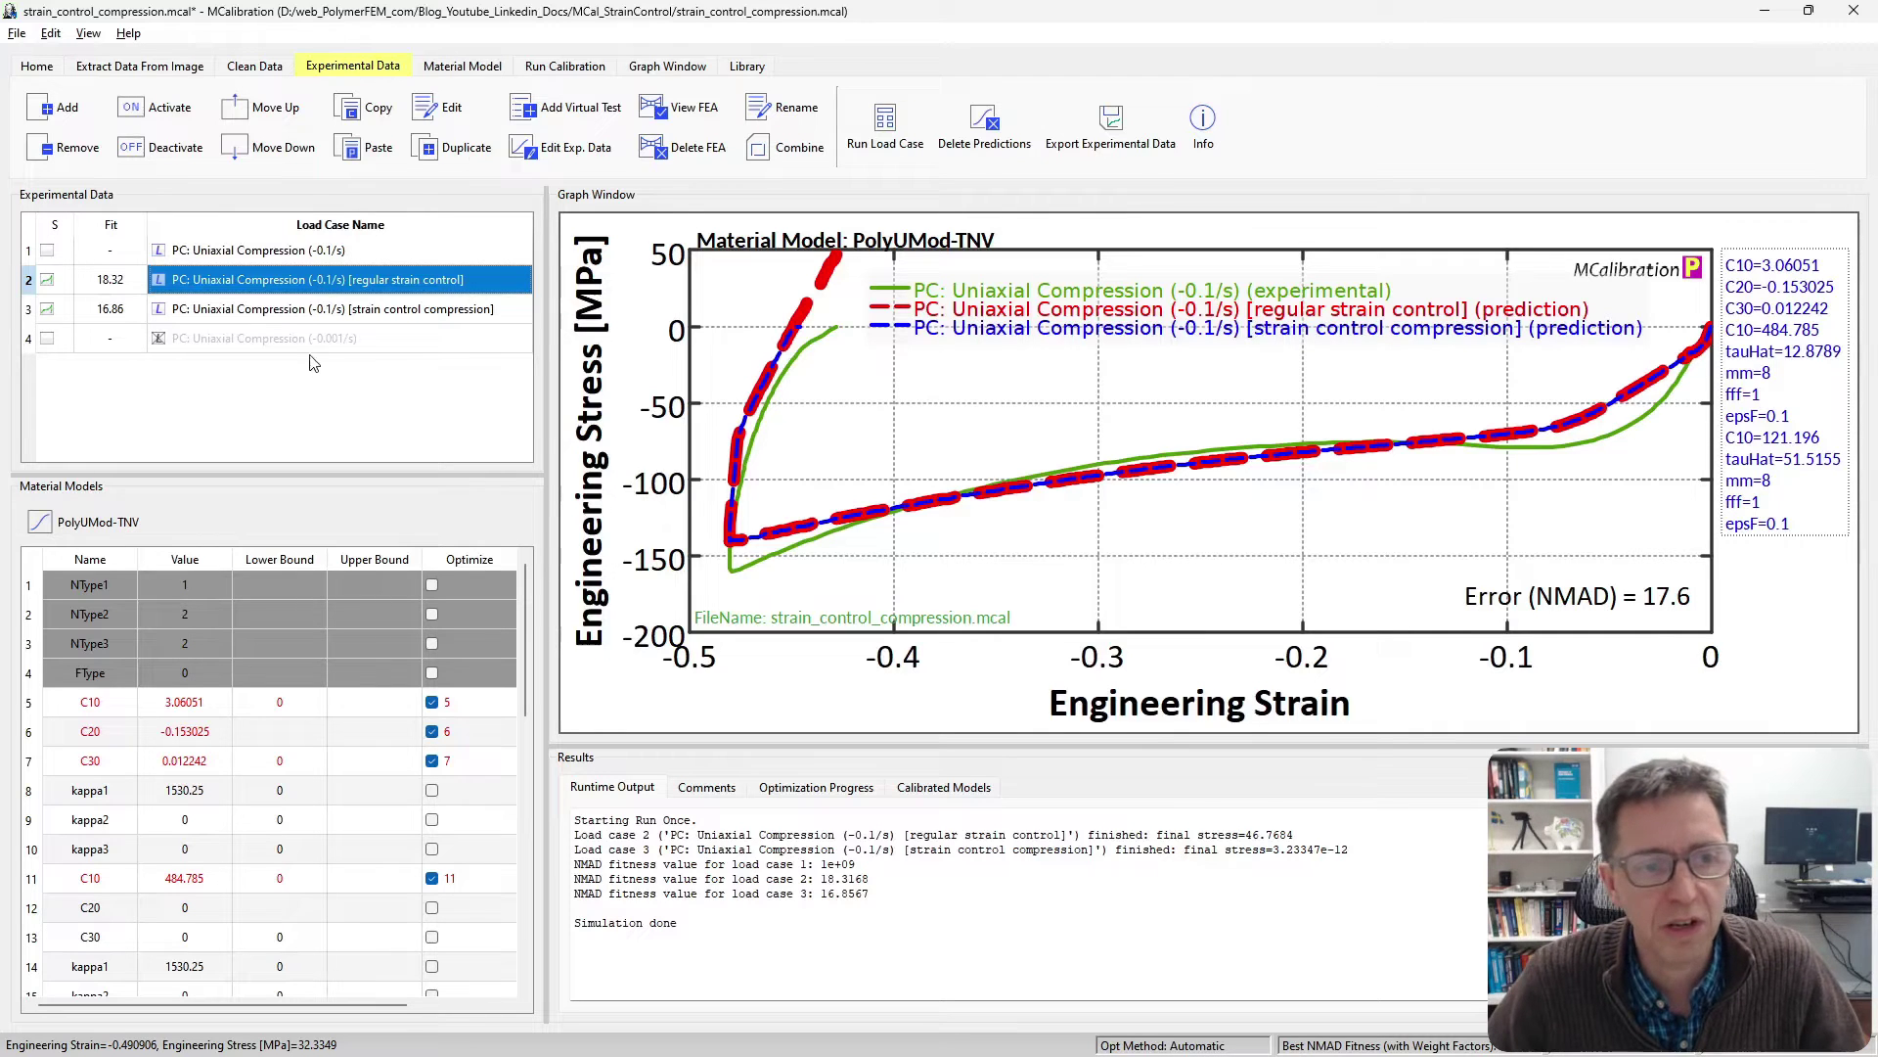
{"action": "left_click", "coordinate": [324, 310]}
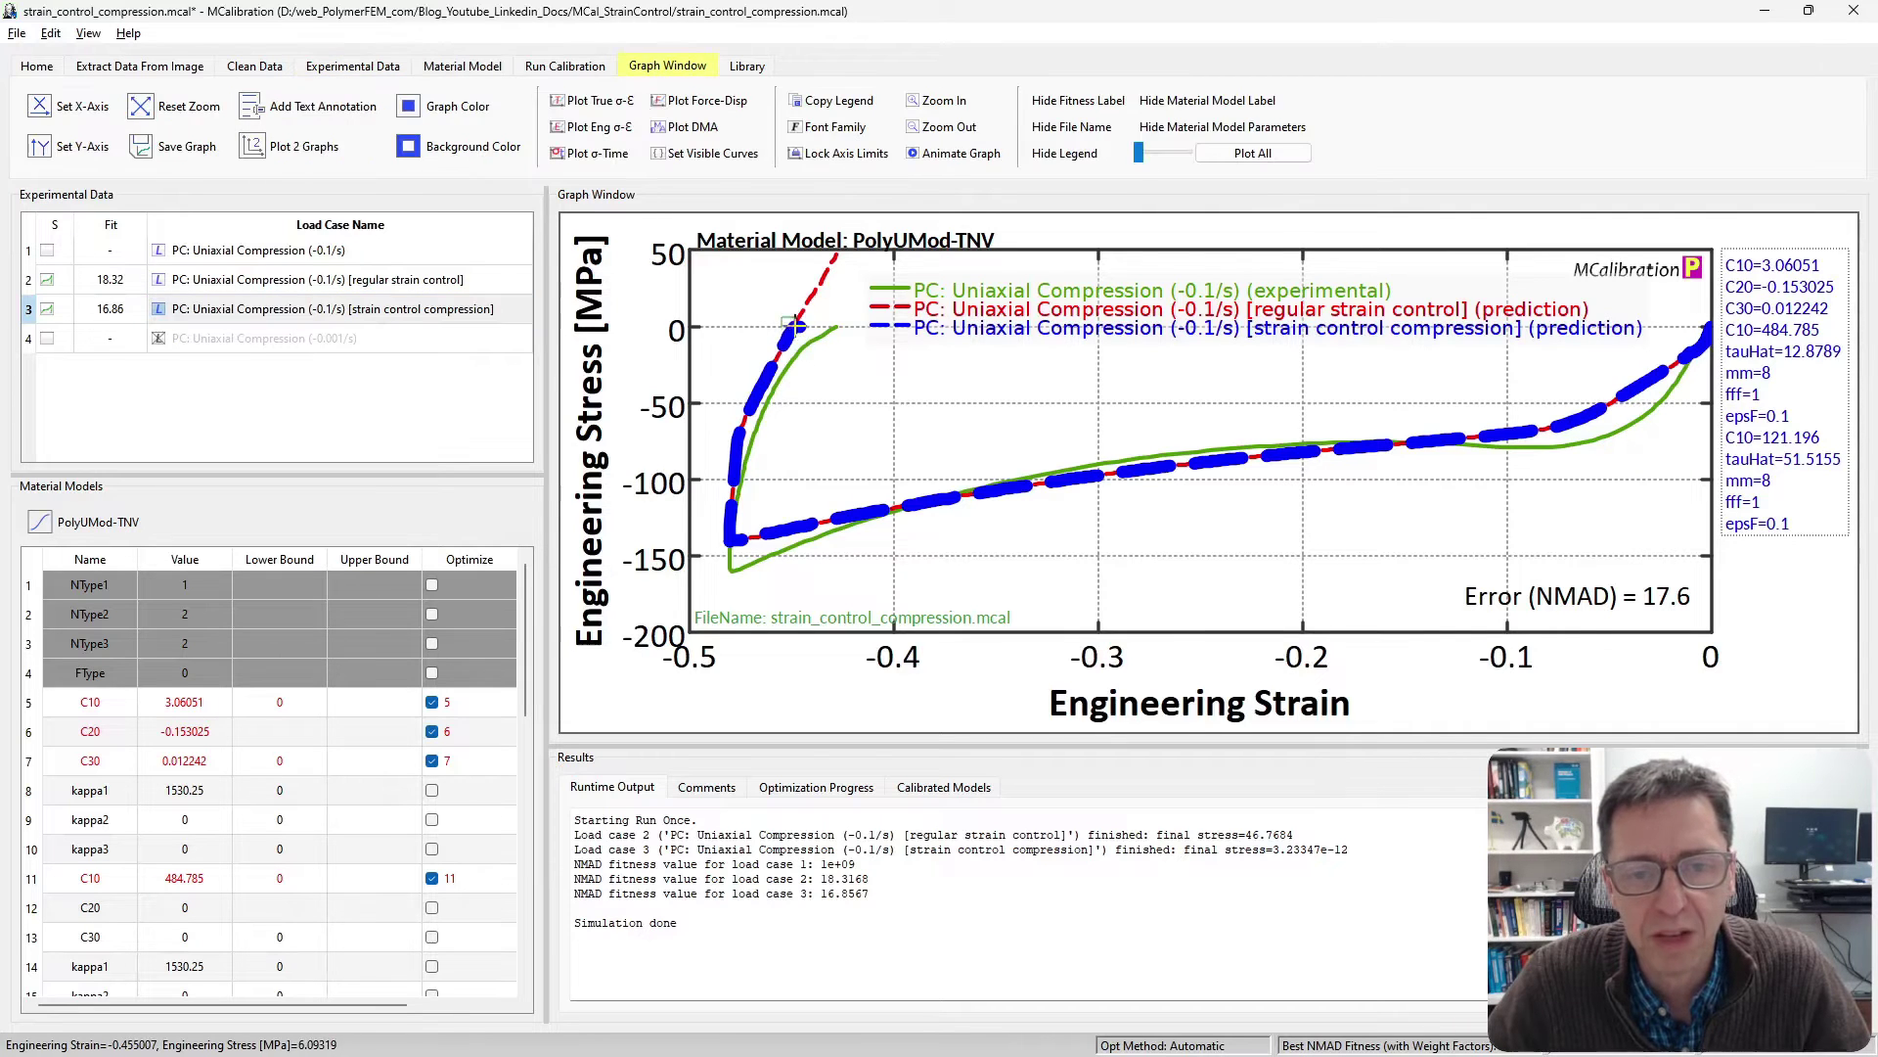
{"action": "scroll", "coordinate": [794, 327], "scroll_direction": "up", "scroll_amount": 5}
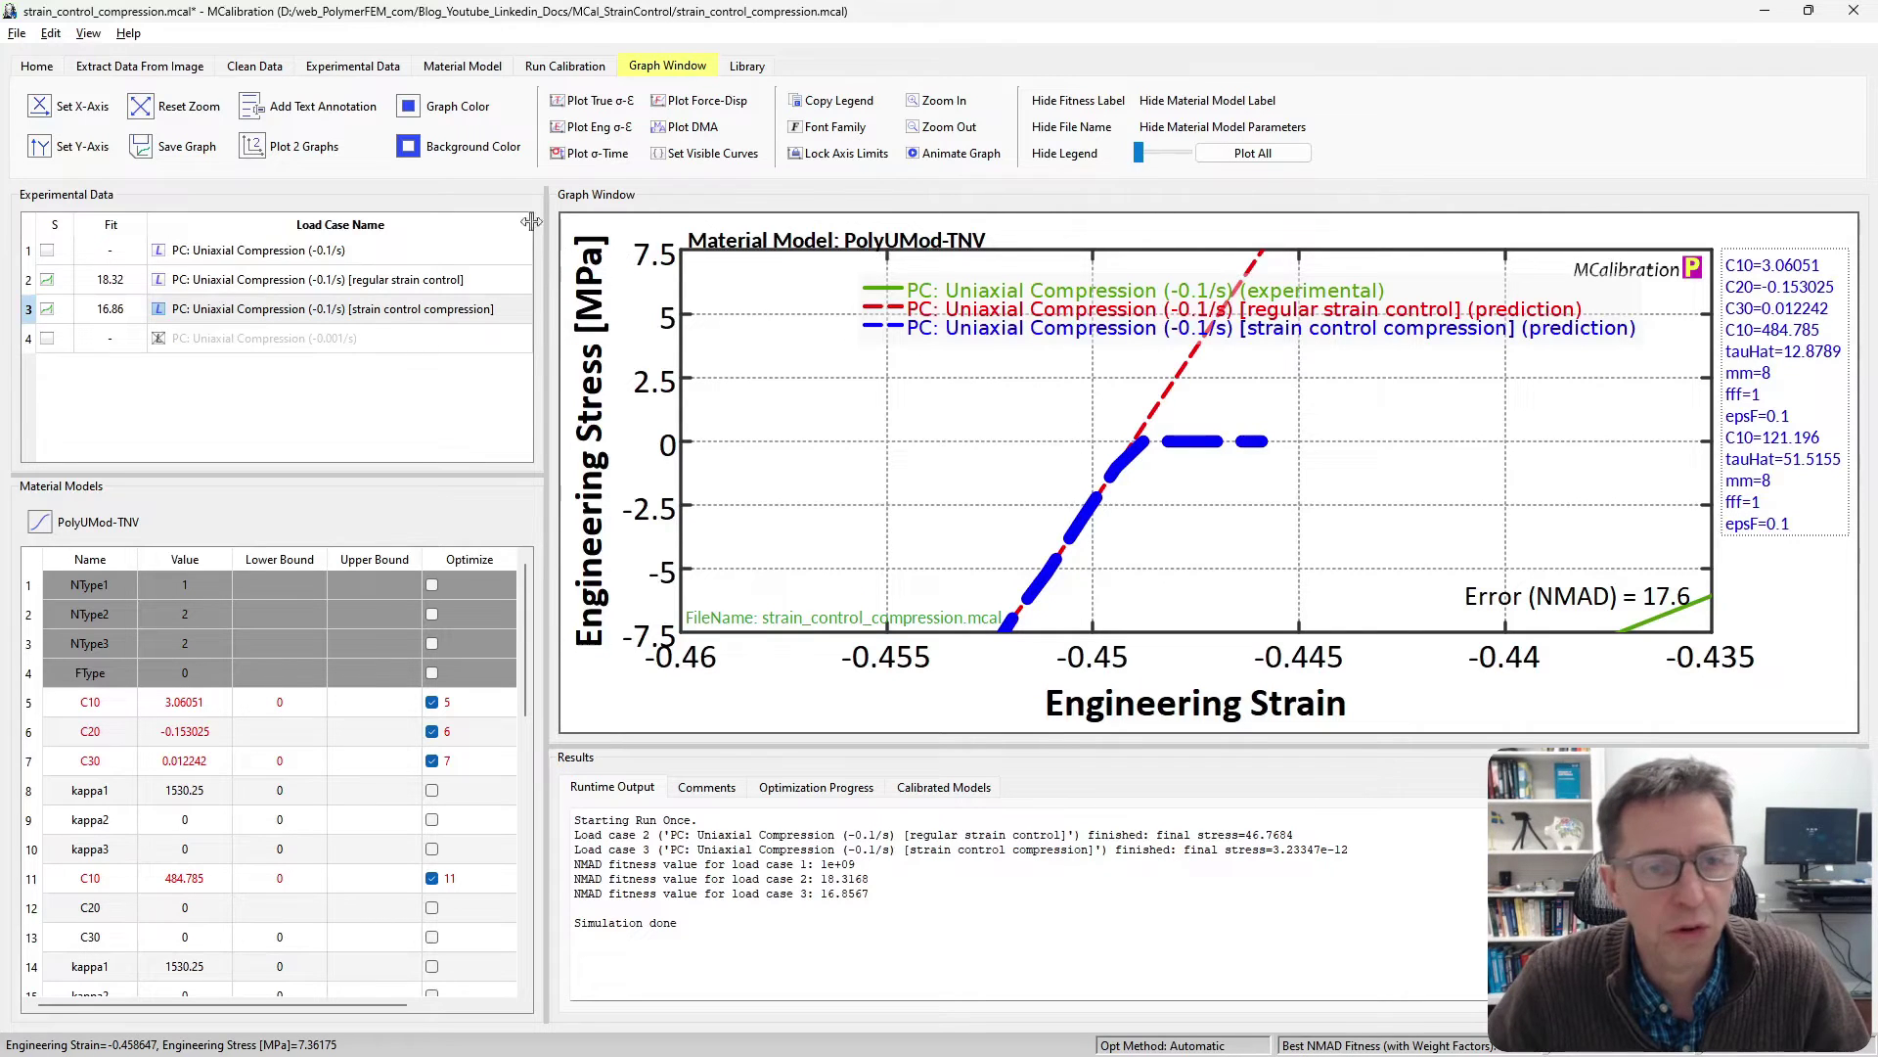
- Compare the predictions in two side-by-side graphs, then return to one graph showing the full engineering stress-strain curves
{"action": "left_click", "coordinate": [302, 152]}
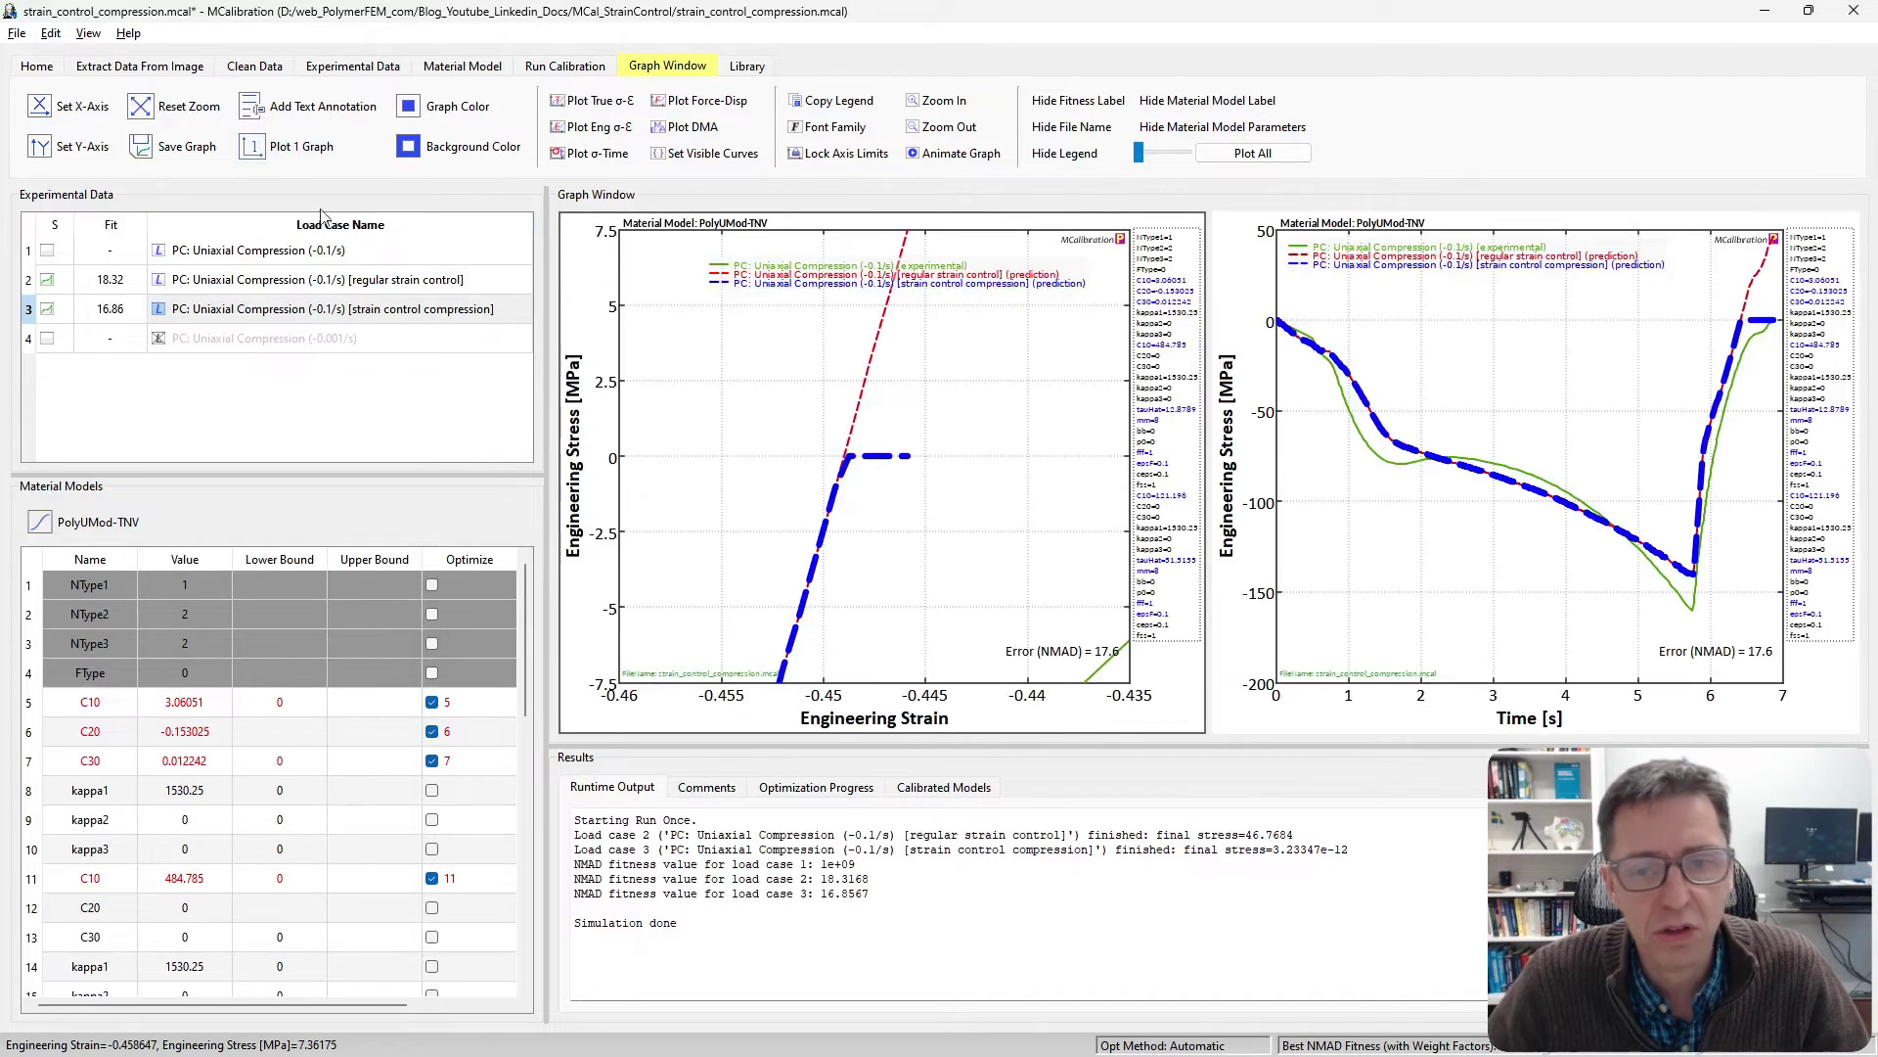
{"action": "left_click", "coordinate": [824, 387]}
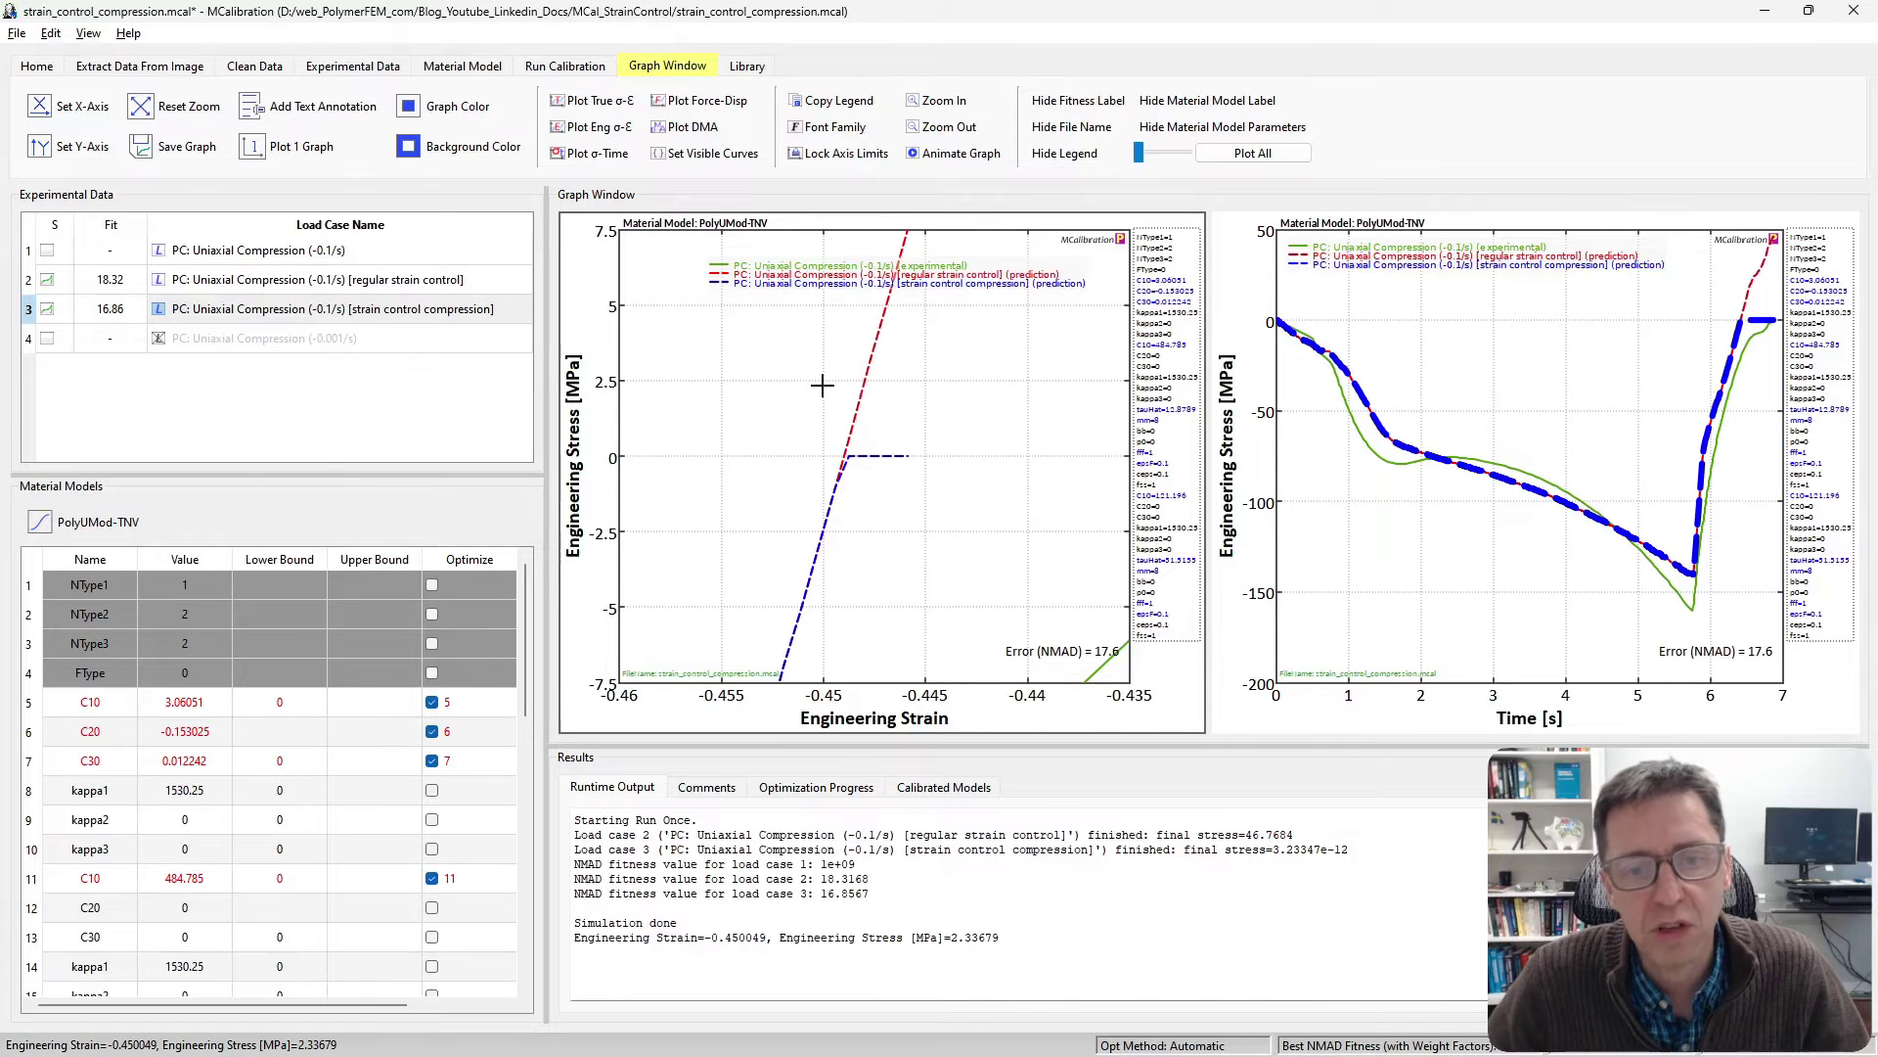
{"action": "left_click", "coordinate": [294, 146]}
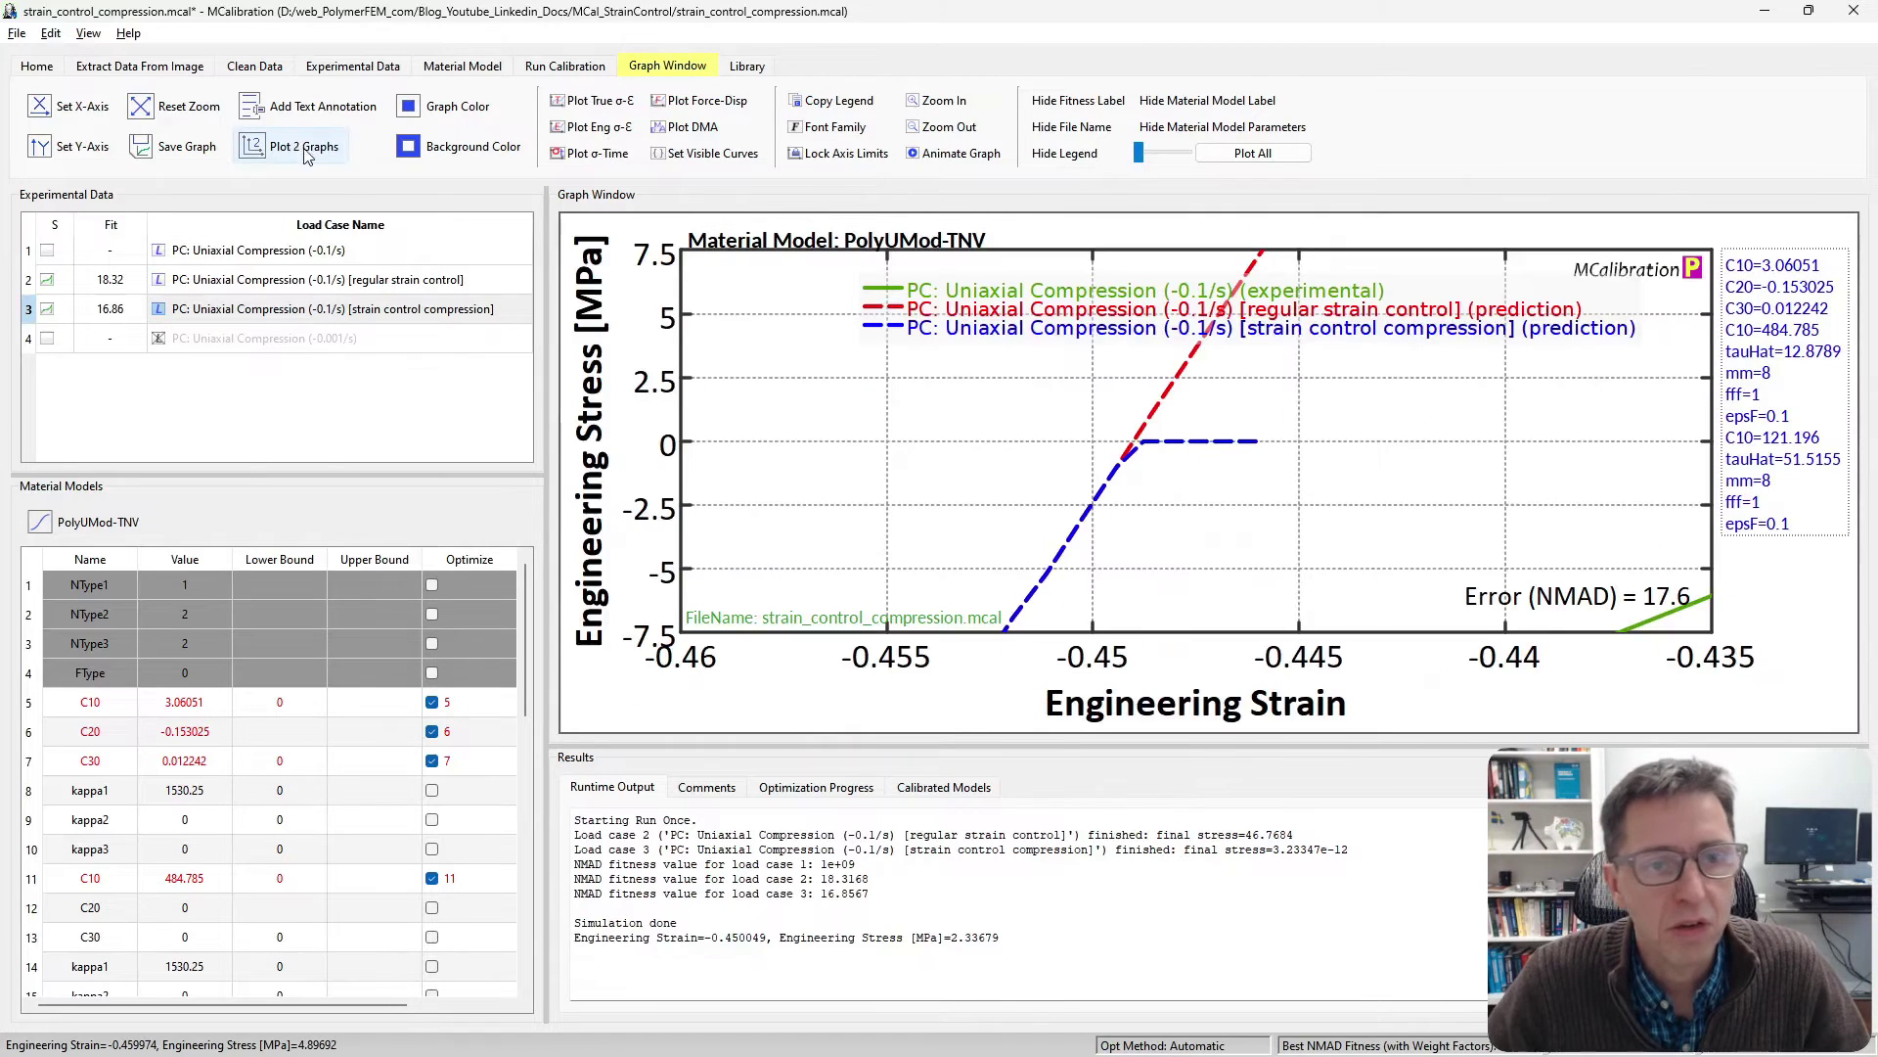
{"action": "left_click", "coordinate": [582, 128]}
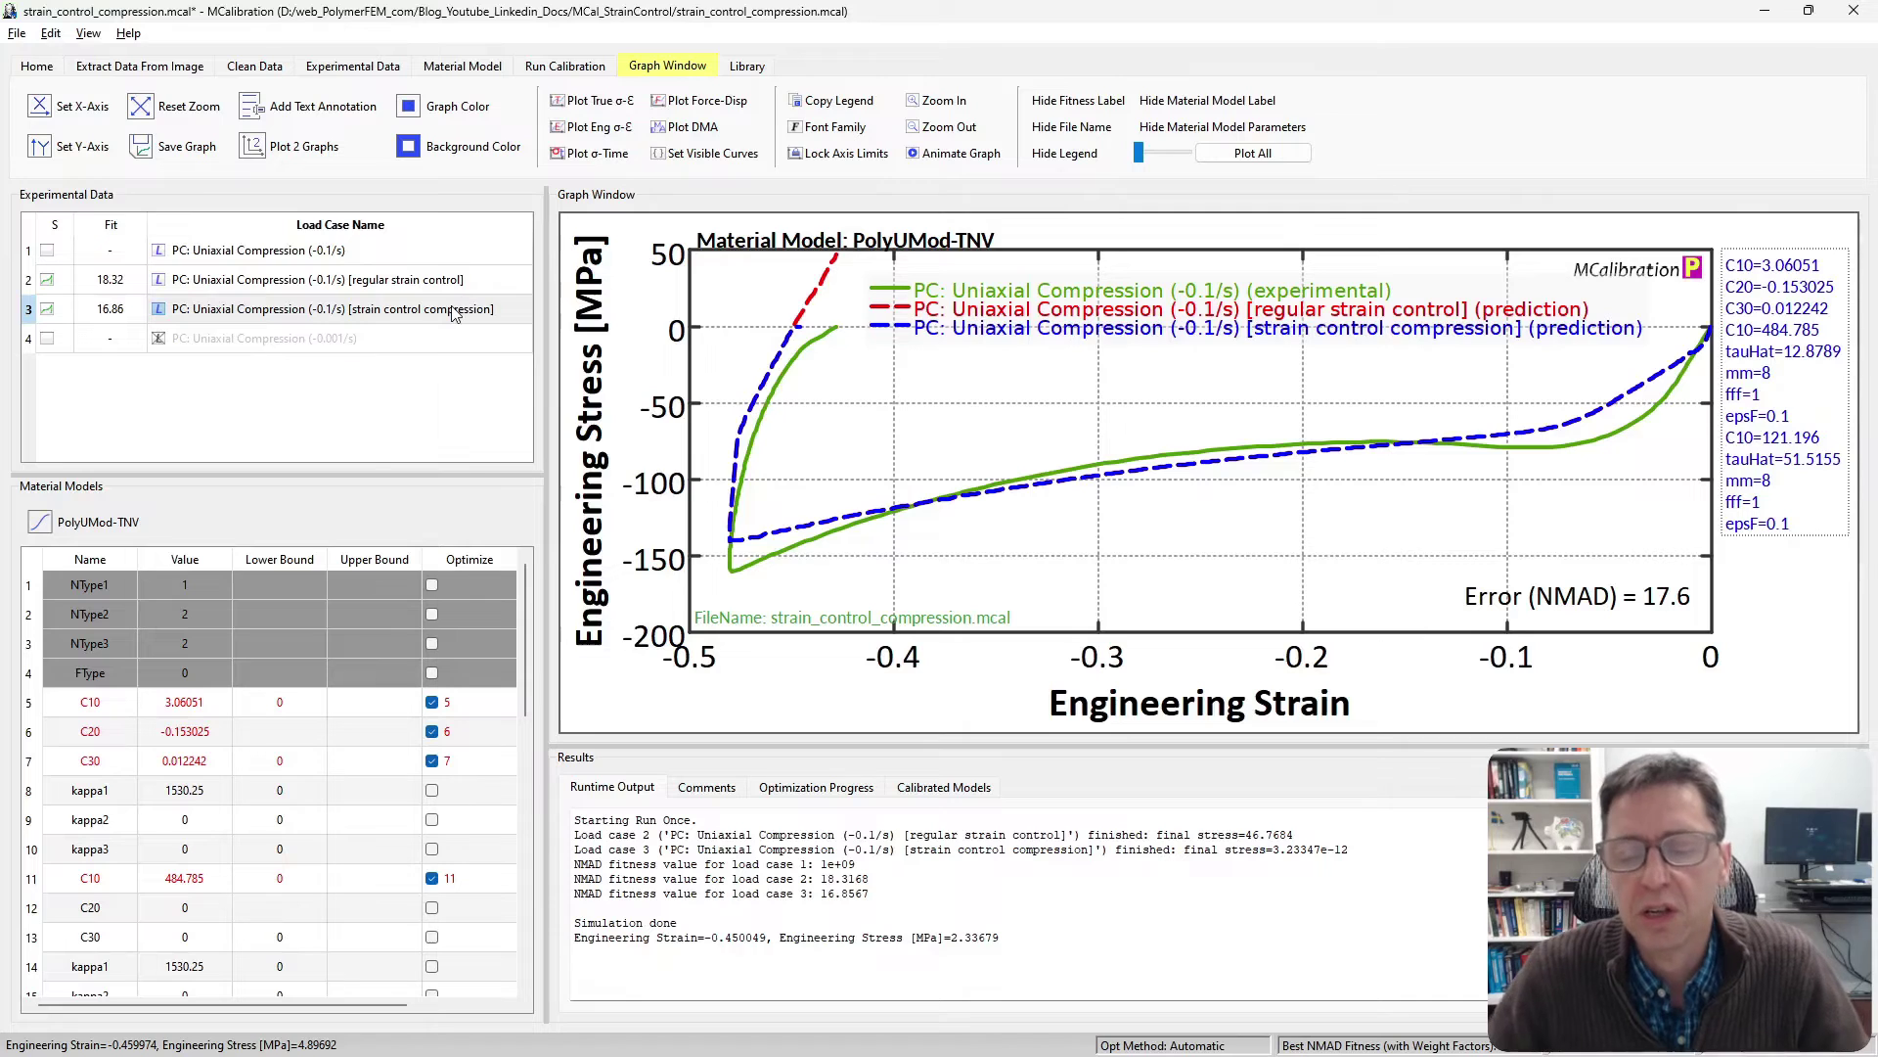
{"action": "mouse_move", "coordinate": [452, 309]}
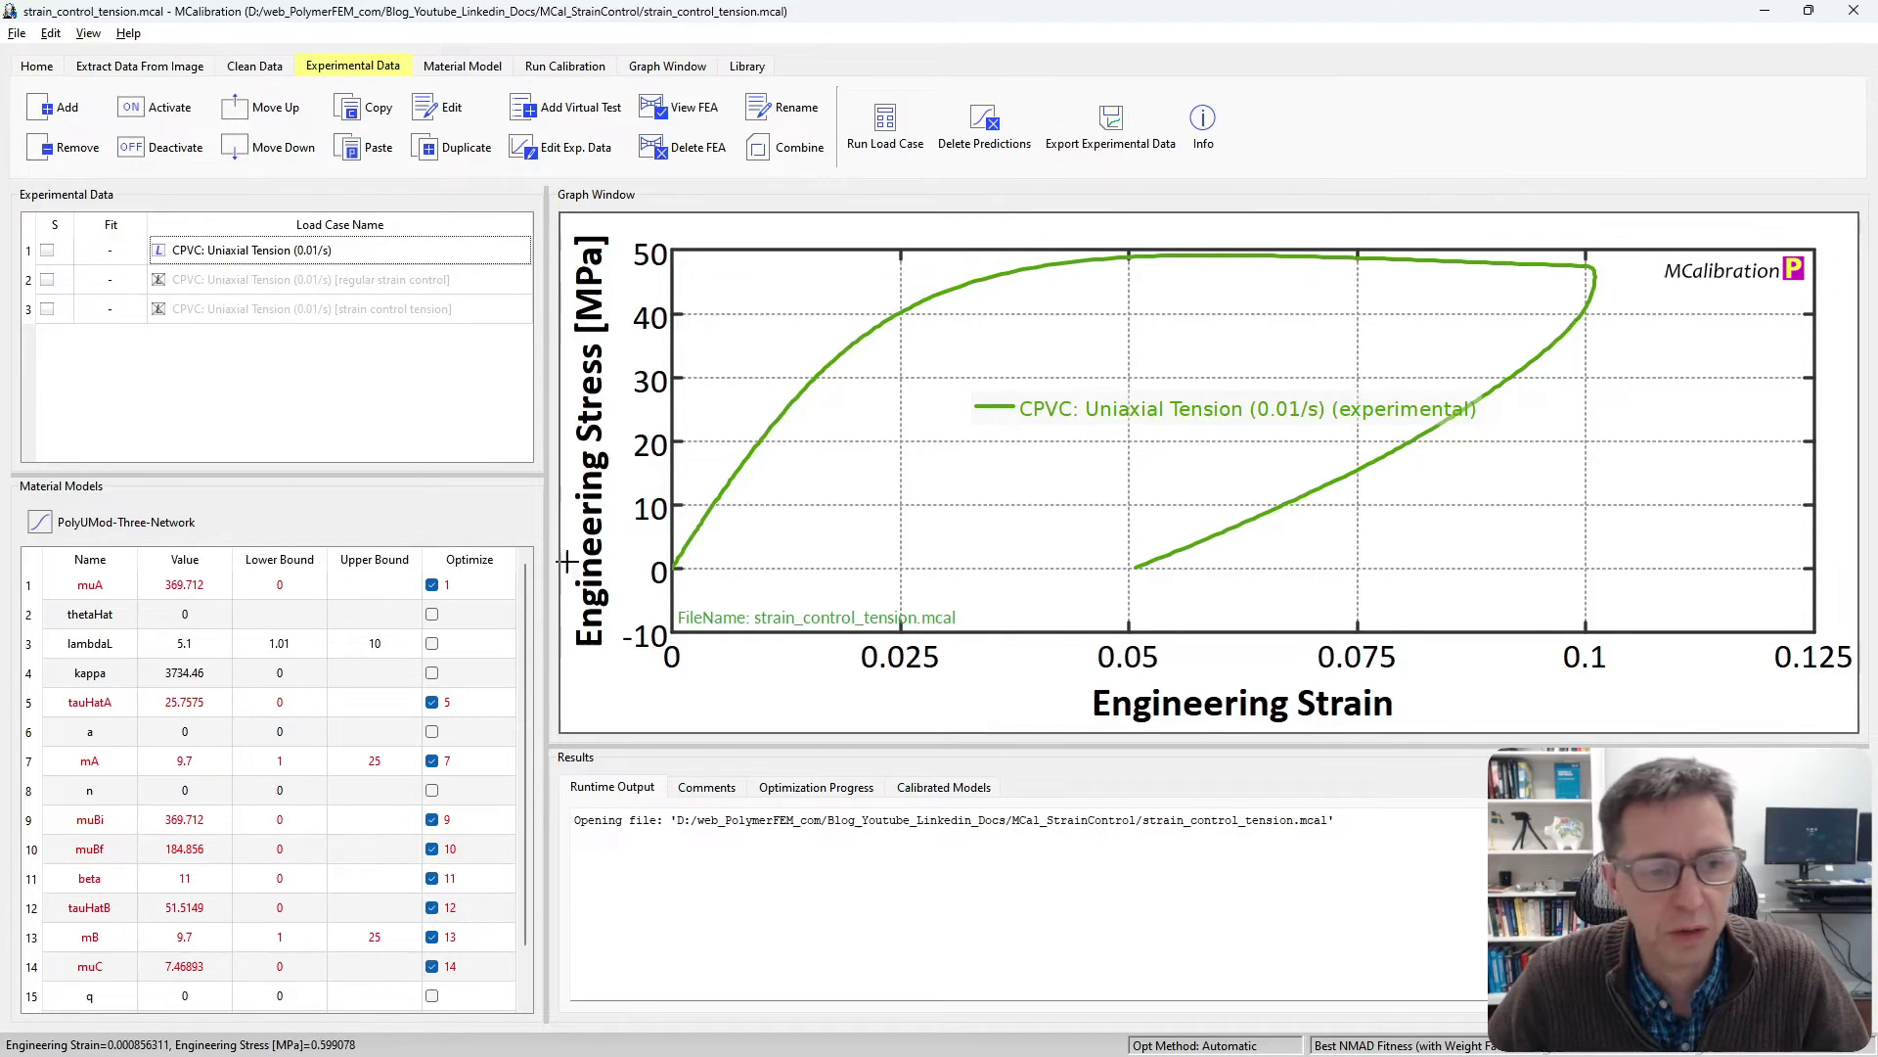
- Enlarge the material parameter list and run the CPVC: Uniaxial Tension (0.01/s) load case
{"action": "left_click_drag", "start_coordinate": [207, 476], "coordinate": [230, 385]}
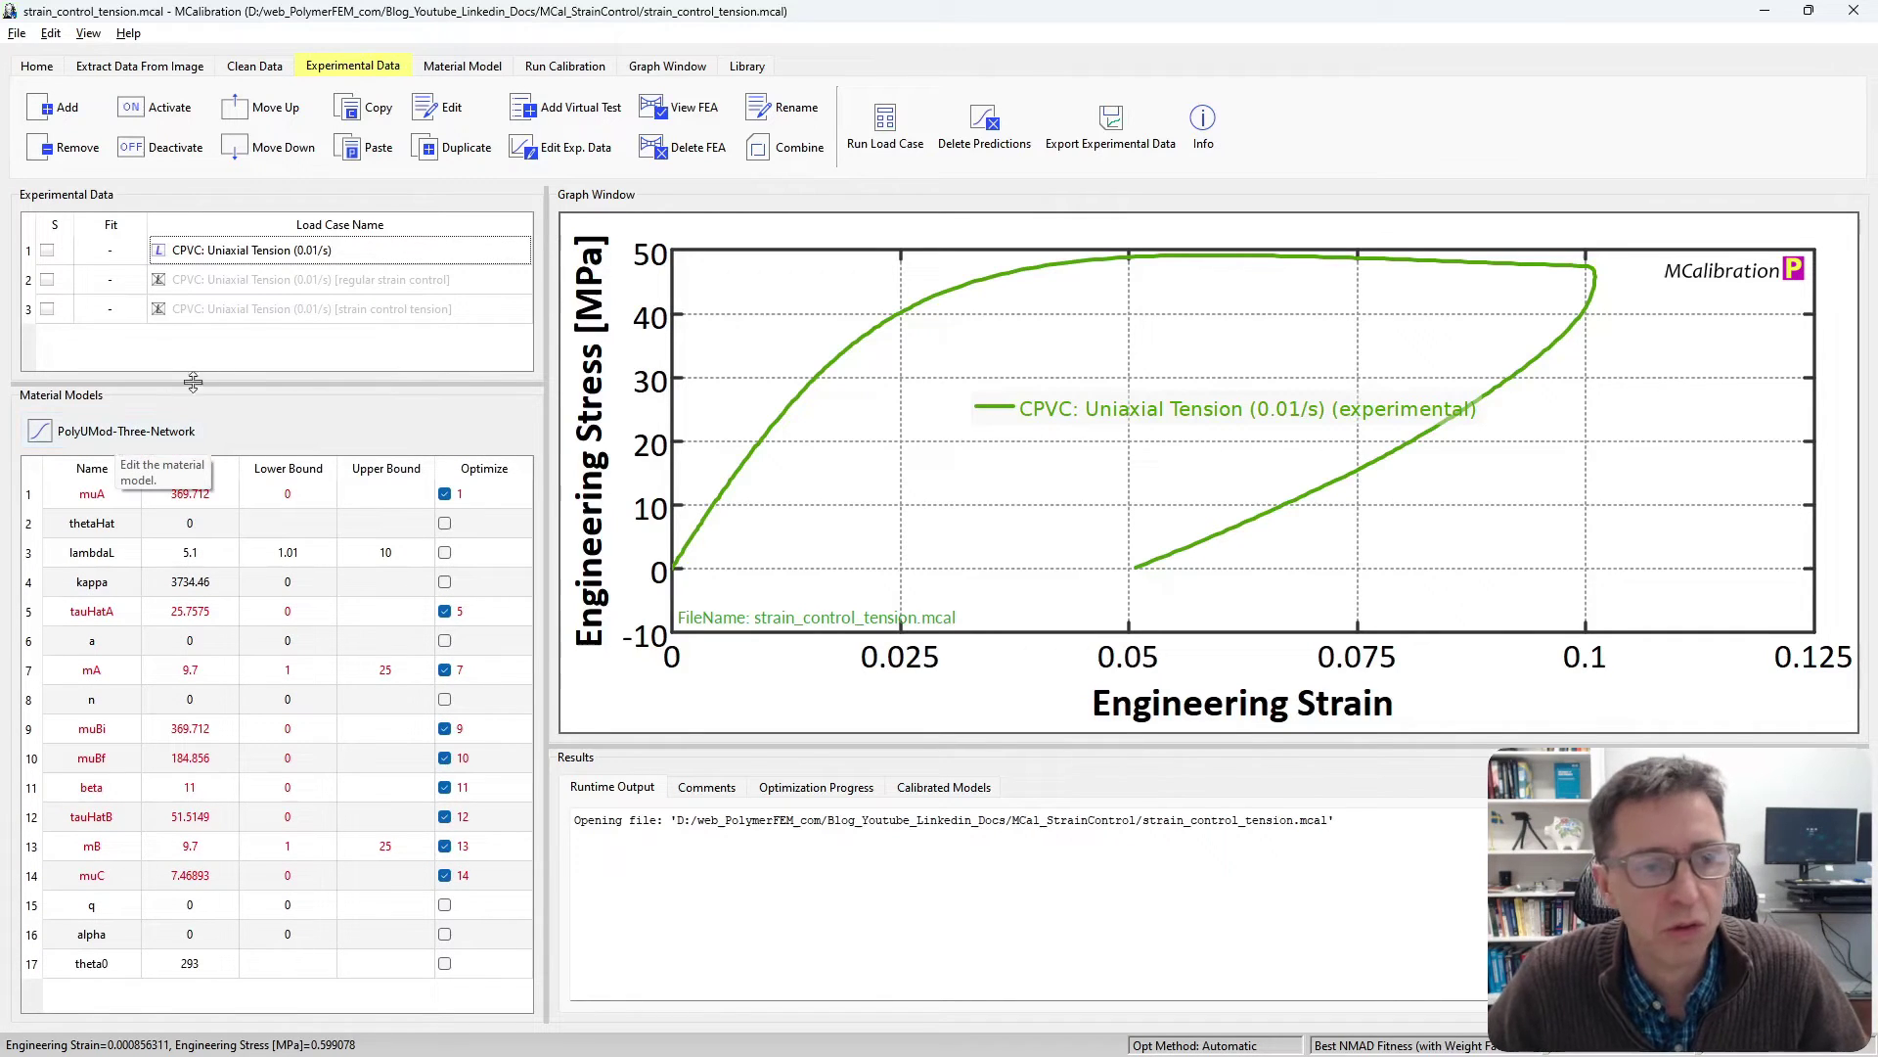
{"action": "left_click", "coordinate": [306, 257]}
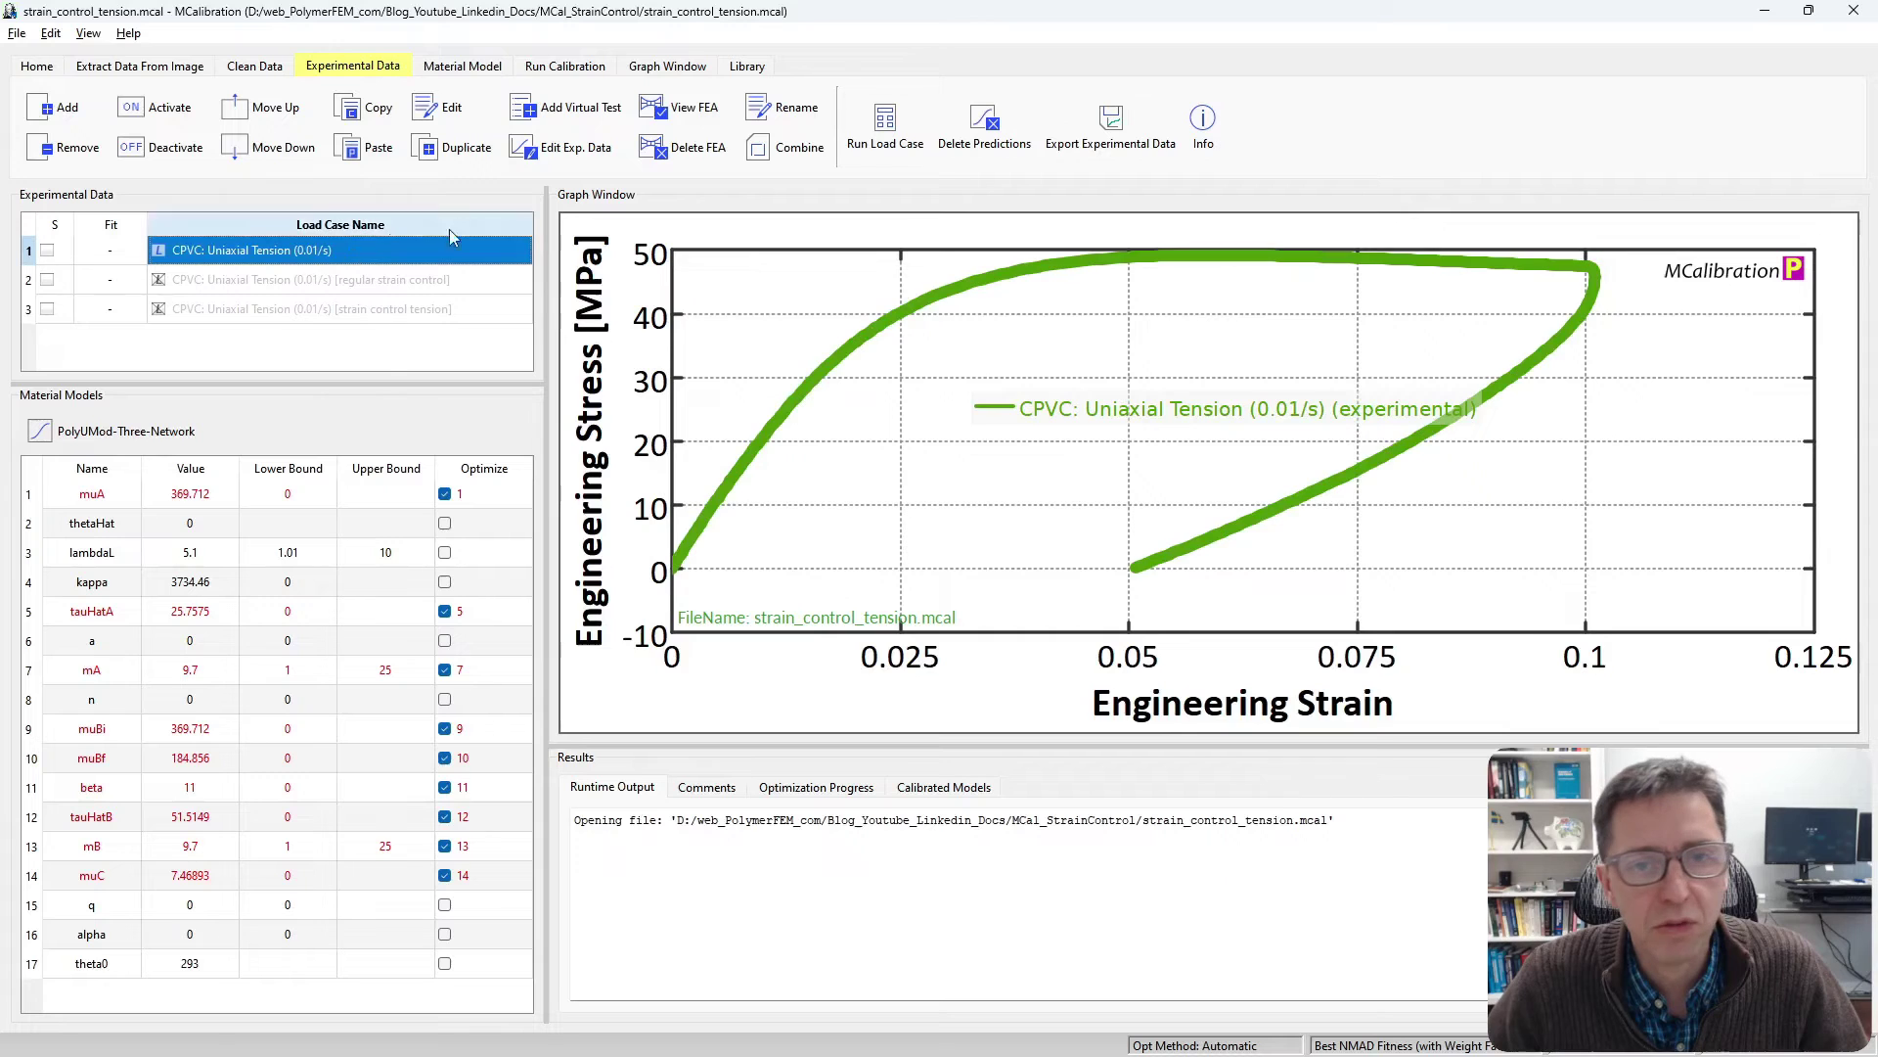
{"action": "left_click", "coordinate": [874, 143]}
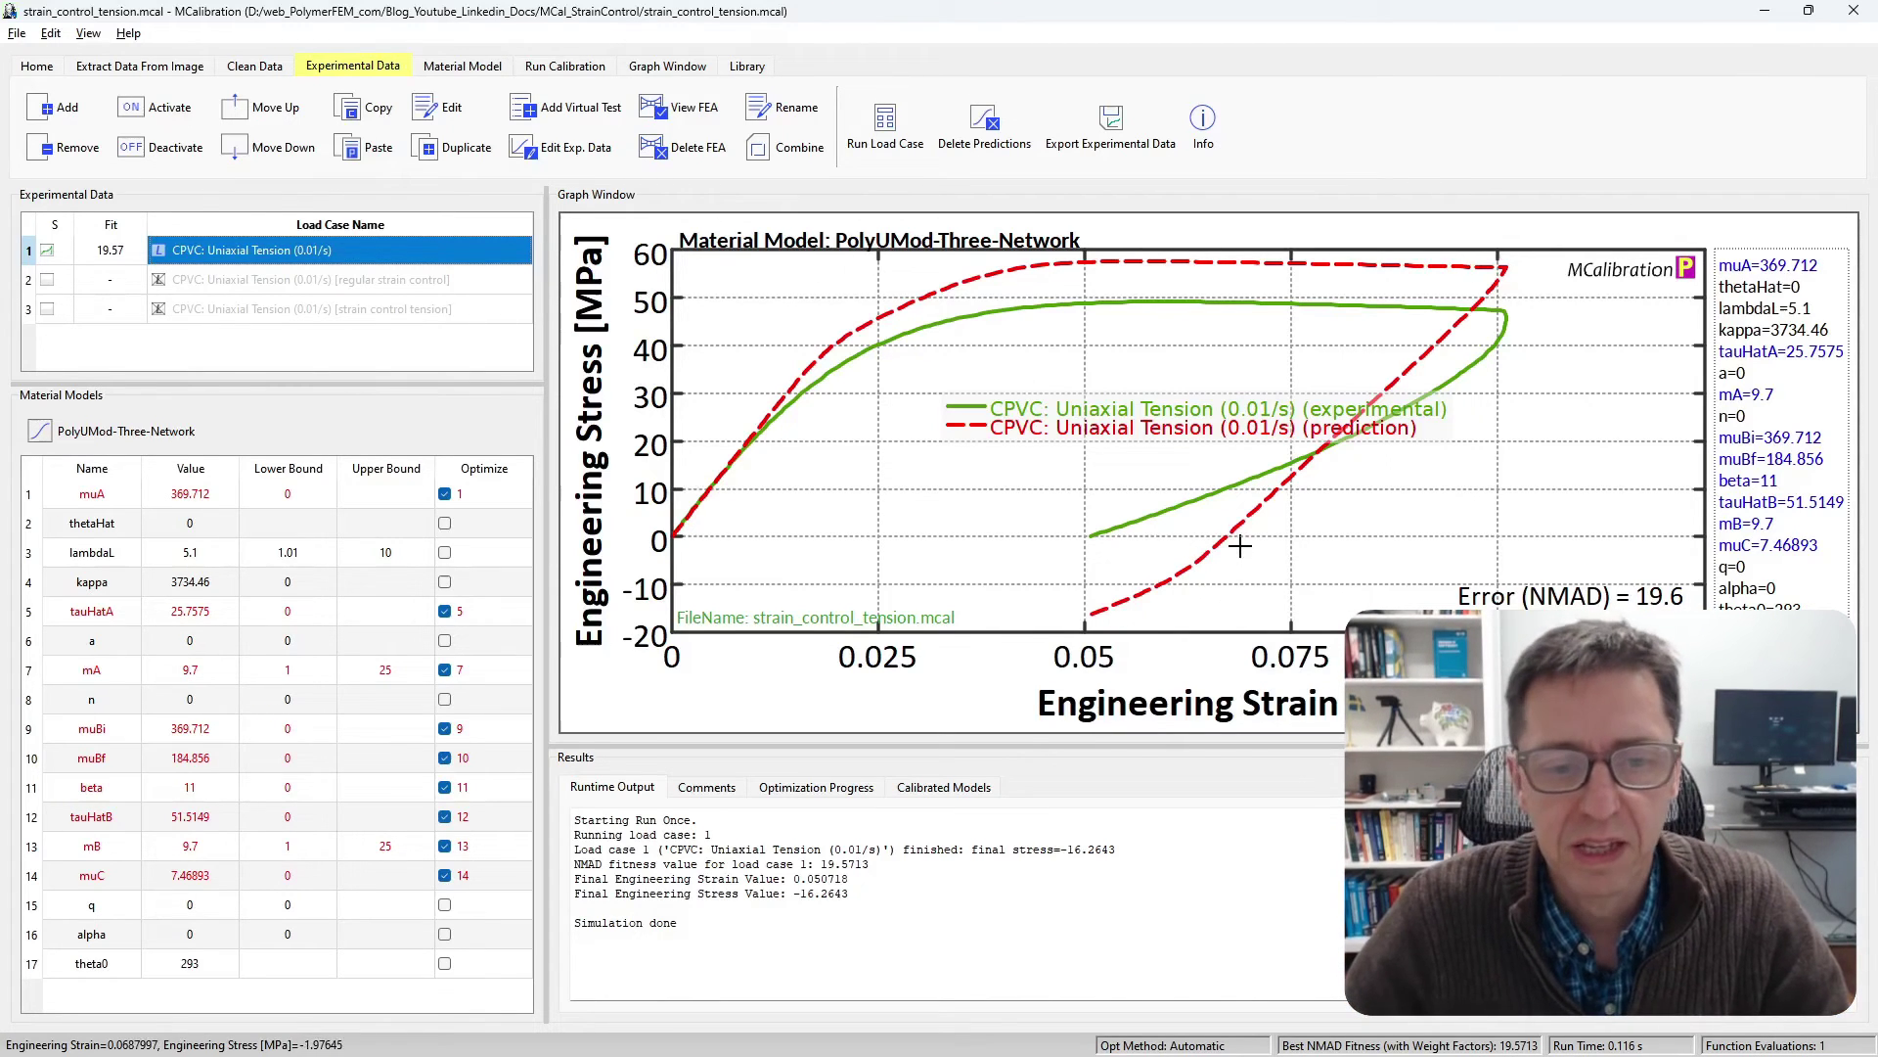
- Check the Control setting of the CPVC strain control tension load case, then activate and run that load case
{"action": "double_click", "coordinate": [350, 309]}
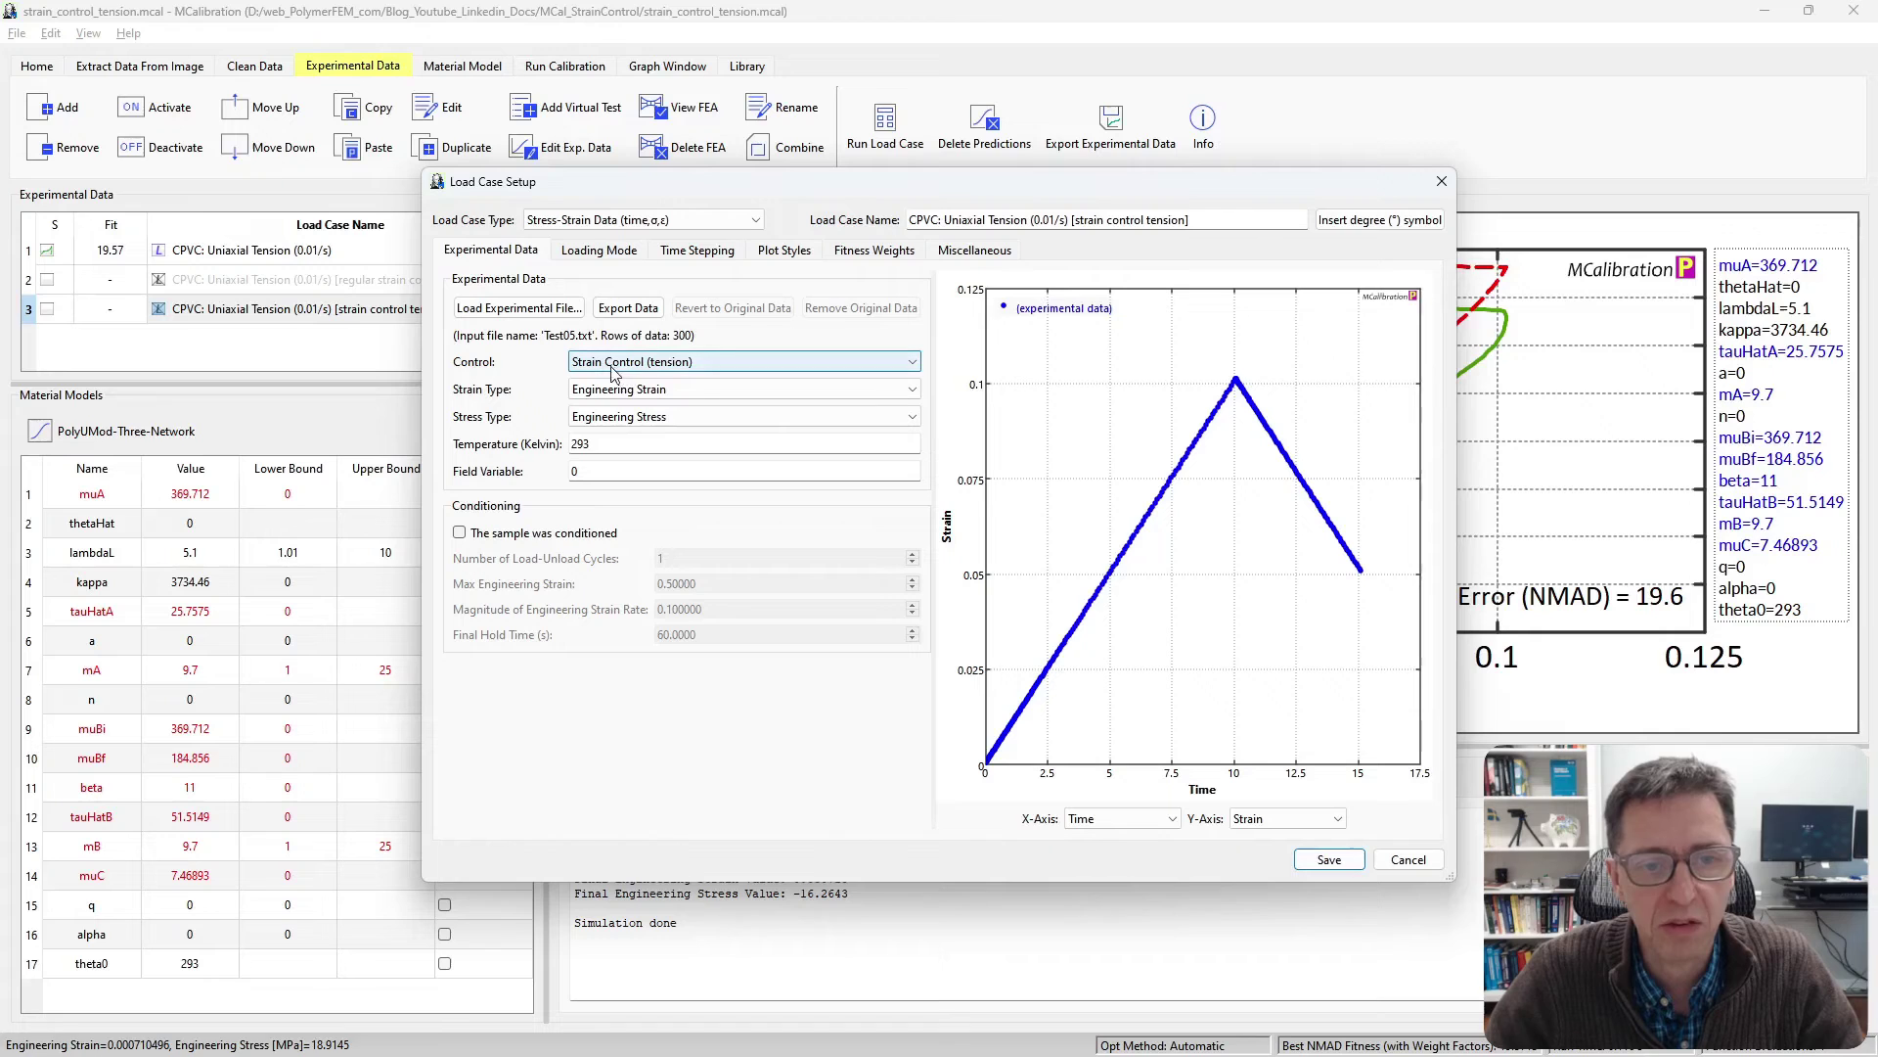
{"action": "key", "text": "Escape"}
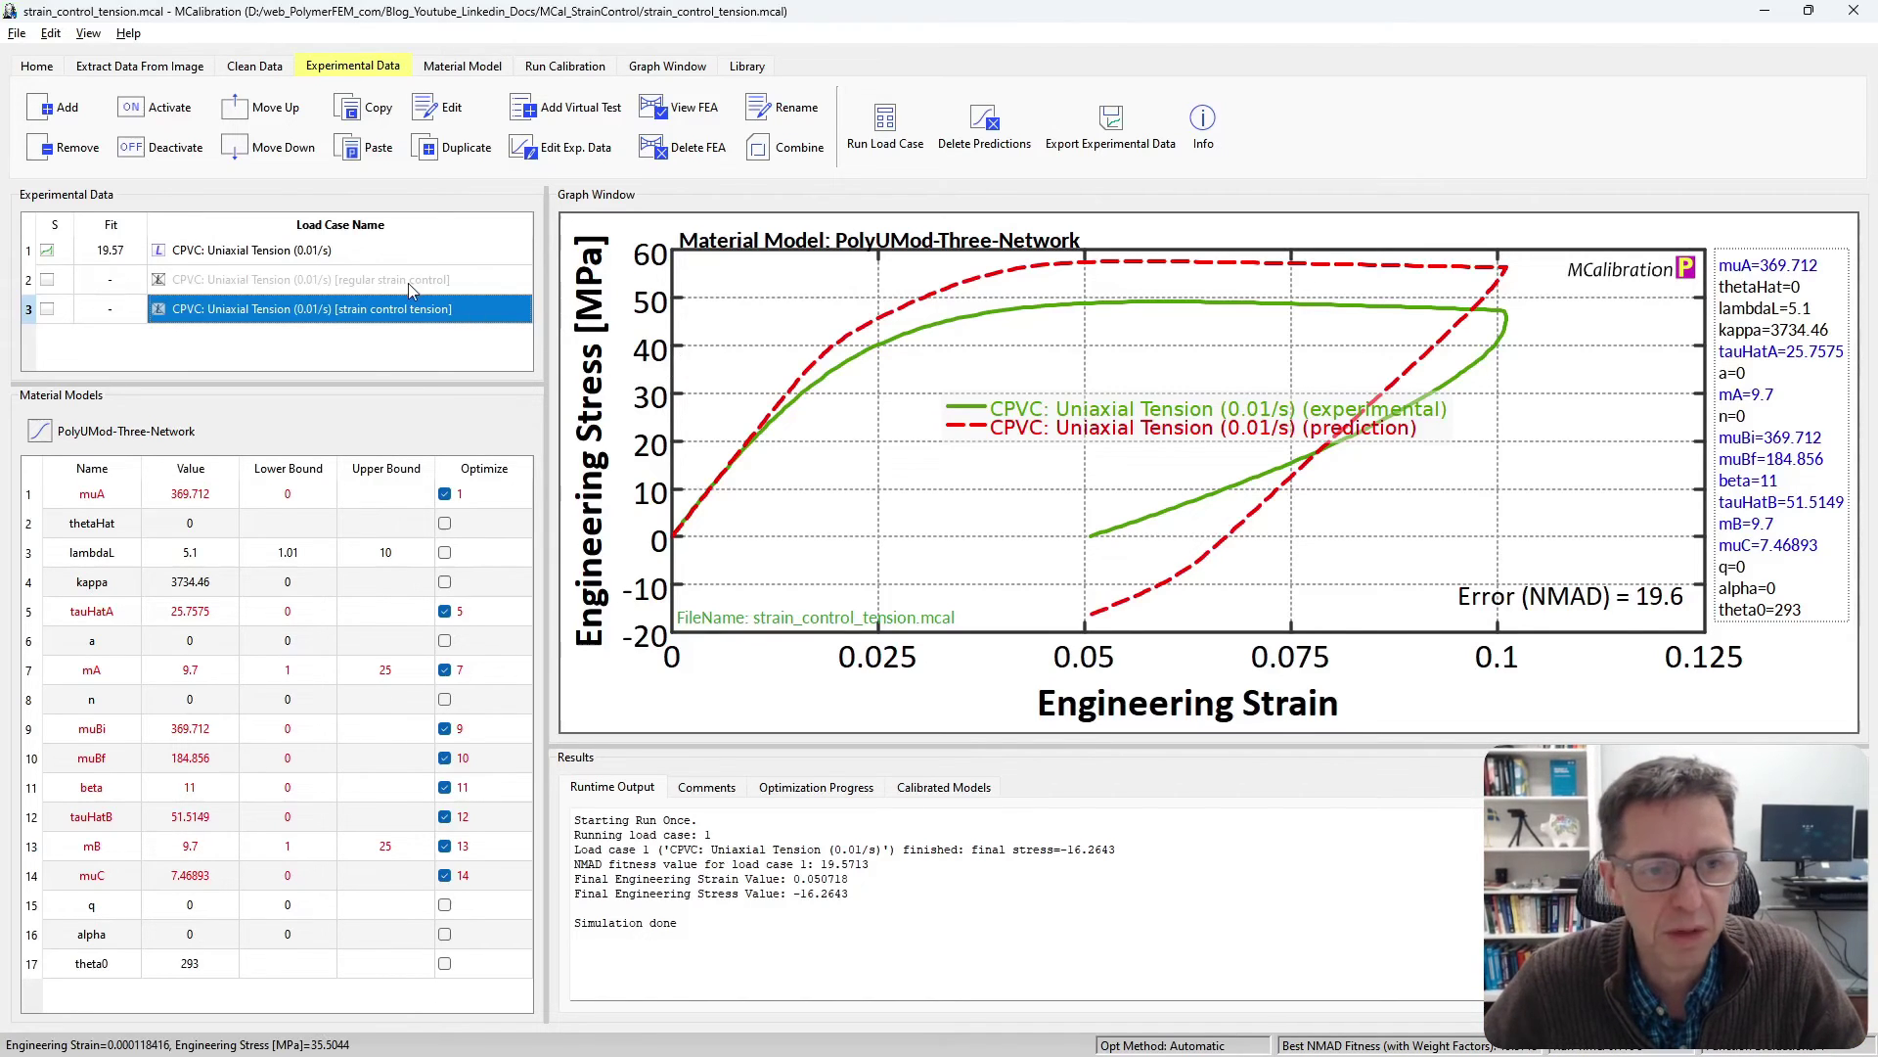
{"action": "key", "text": "Delete"}
{"action": "key", "text": "Delete"}
{"action": "left_click", "coordinate": [892, 125]}
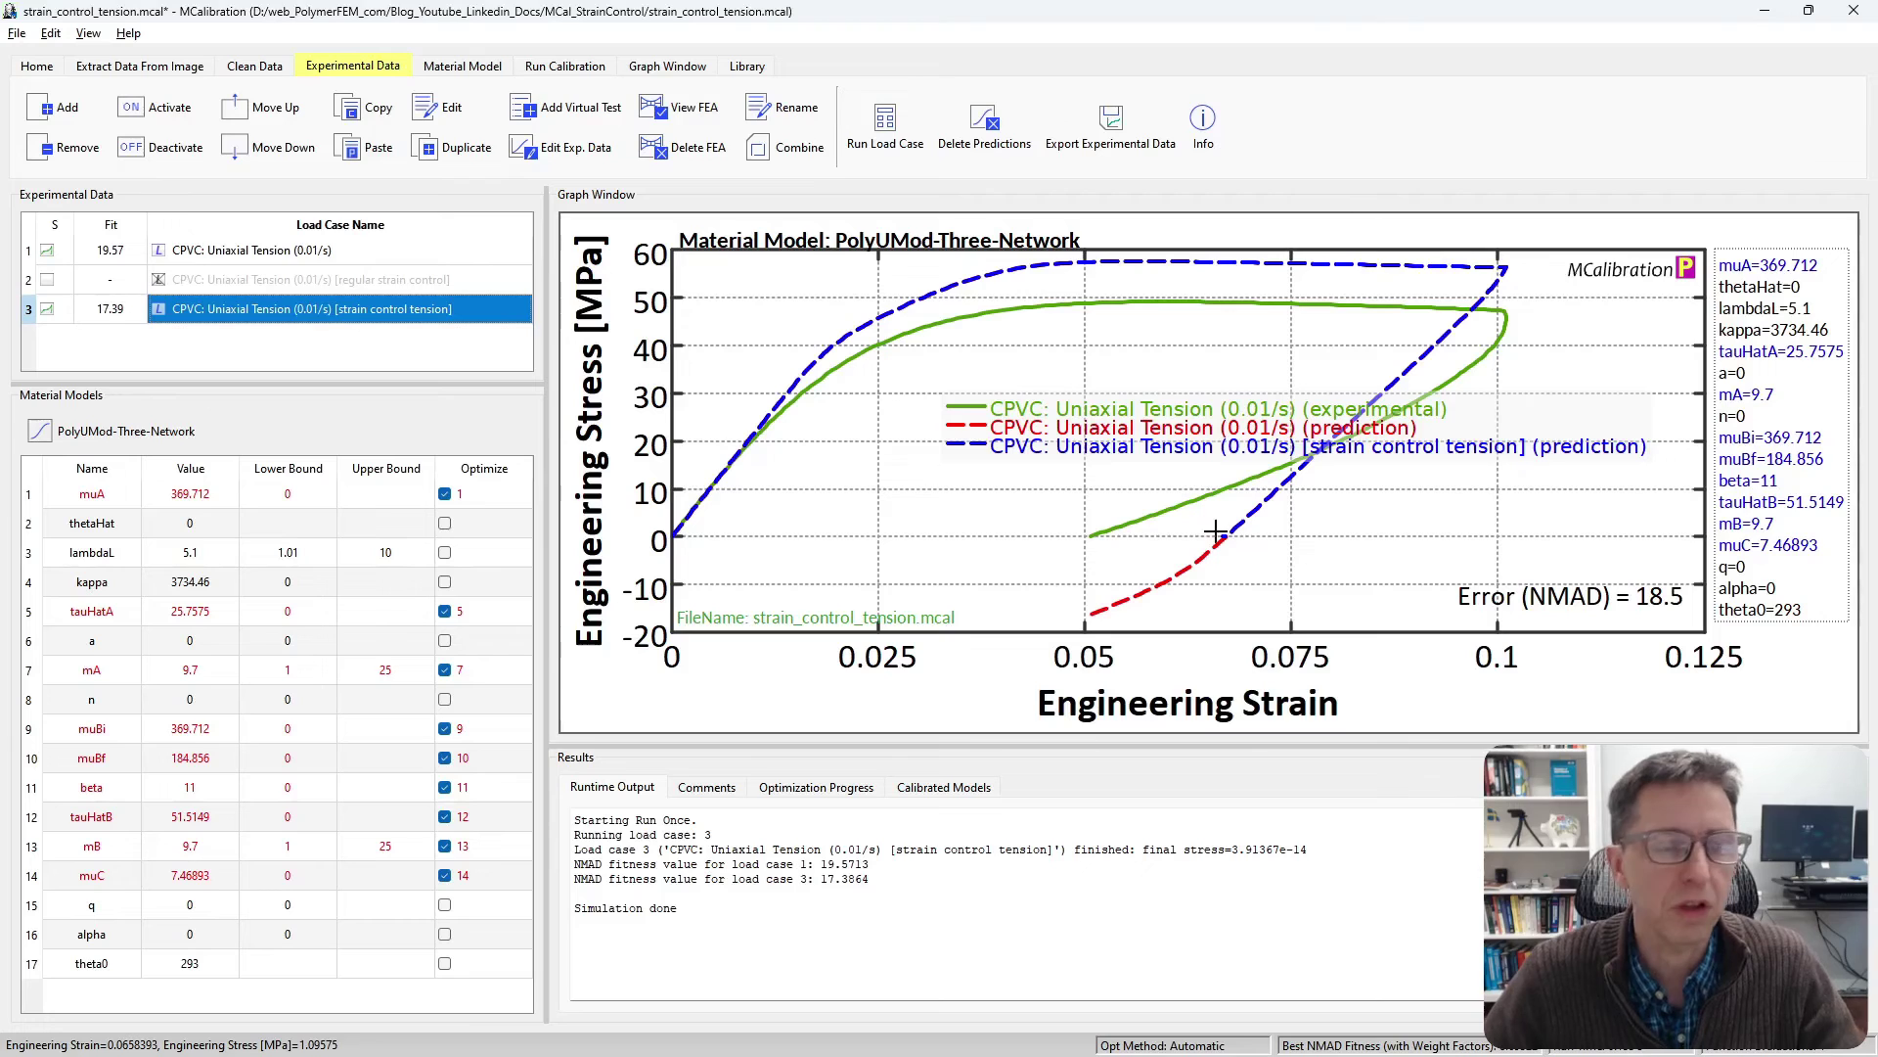
- Examine the tension predictions close up where unloading reaches zero stress, then restore the full graph range
{"action": "left_click_drag", "start_coordinate": [1260, 534], "coordinate": [1151, 566]}
{"action": "left_click_drag", "start_coordinate": [1035, 362], "coordinate": [1243, 520]}
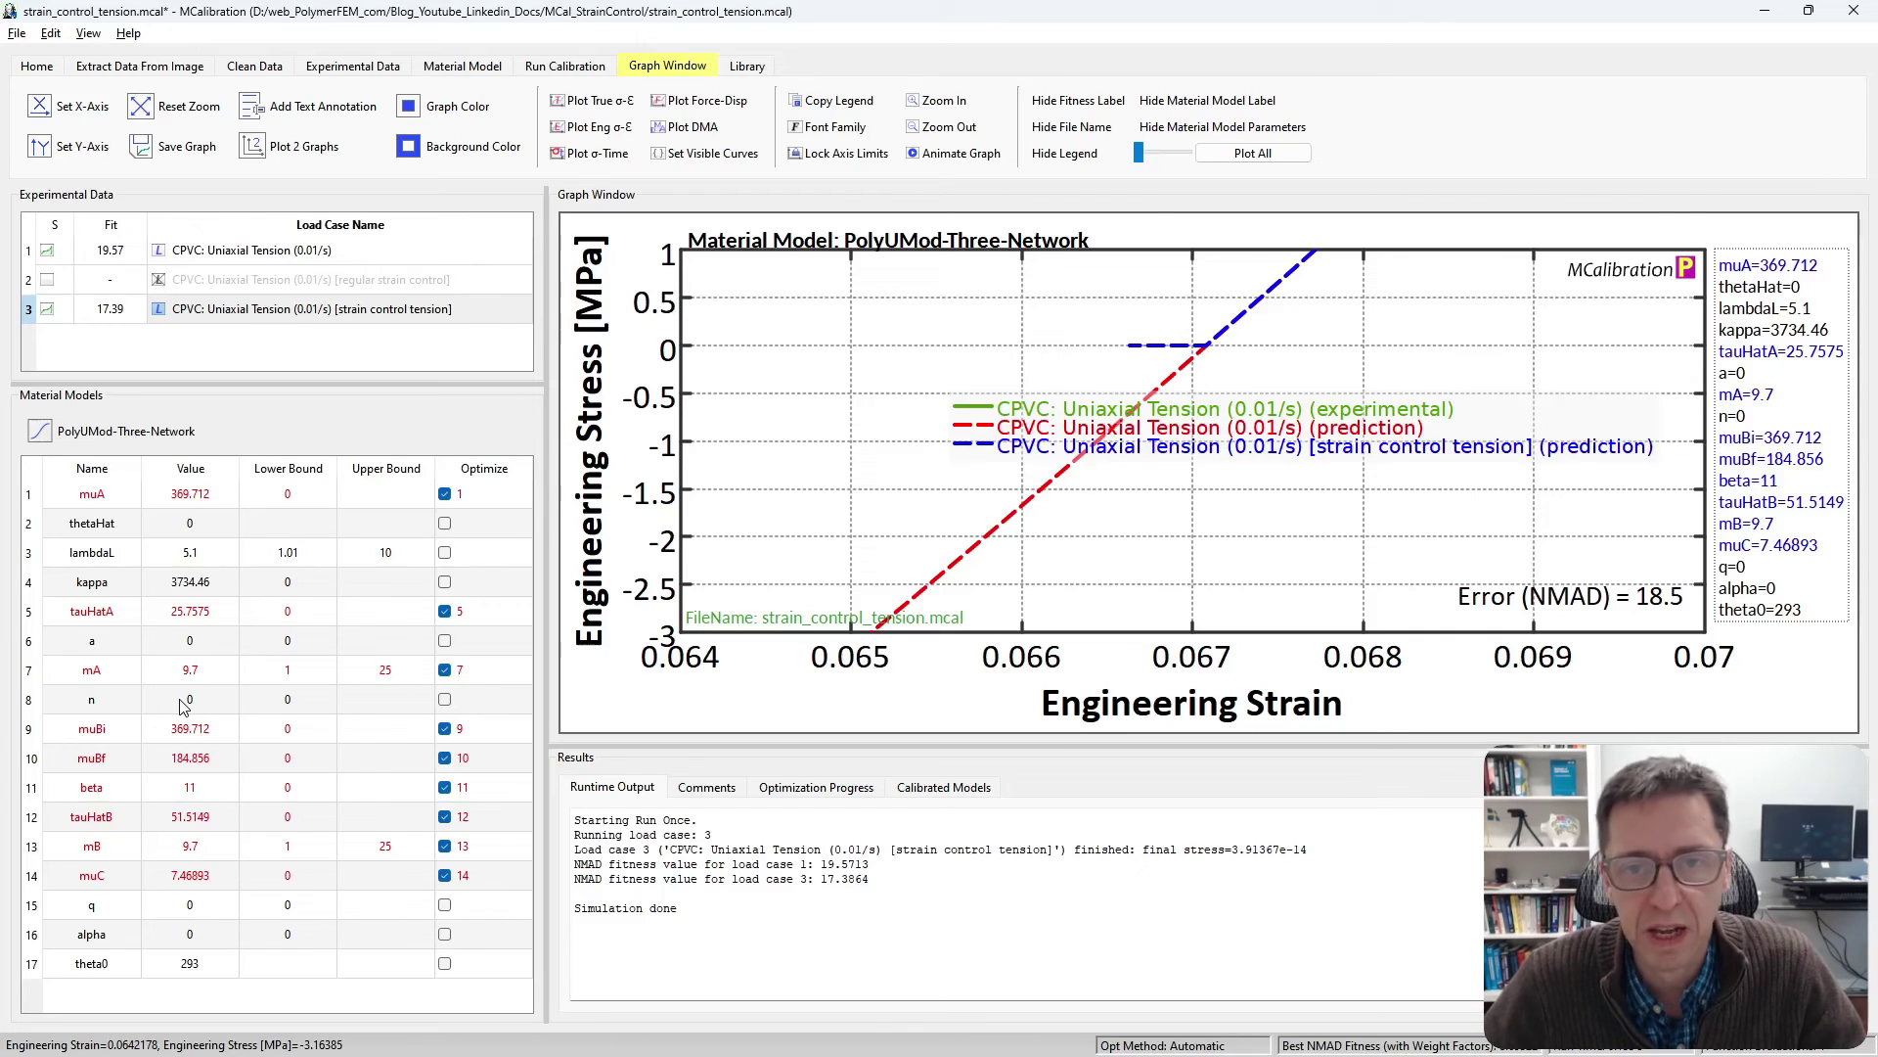
{"action": "left_click", "coordinate": [178, 106]}
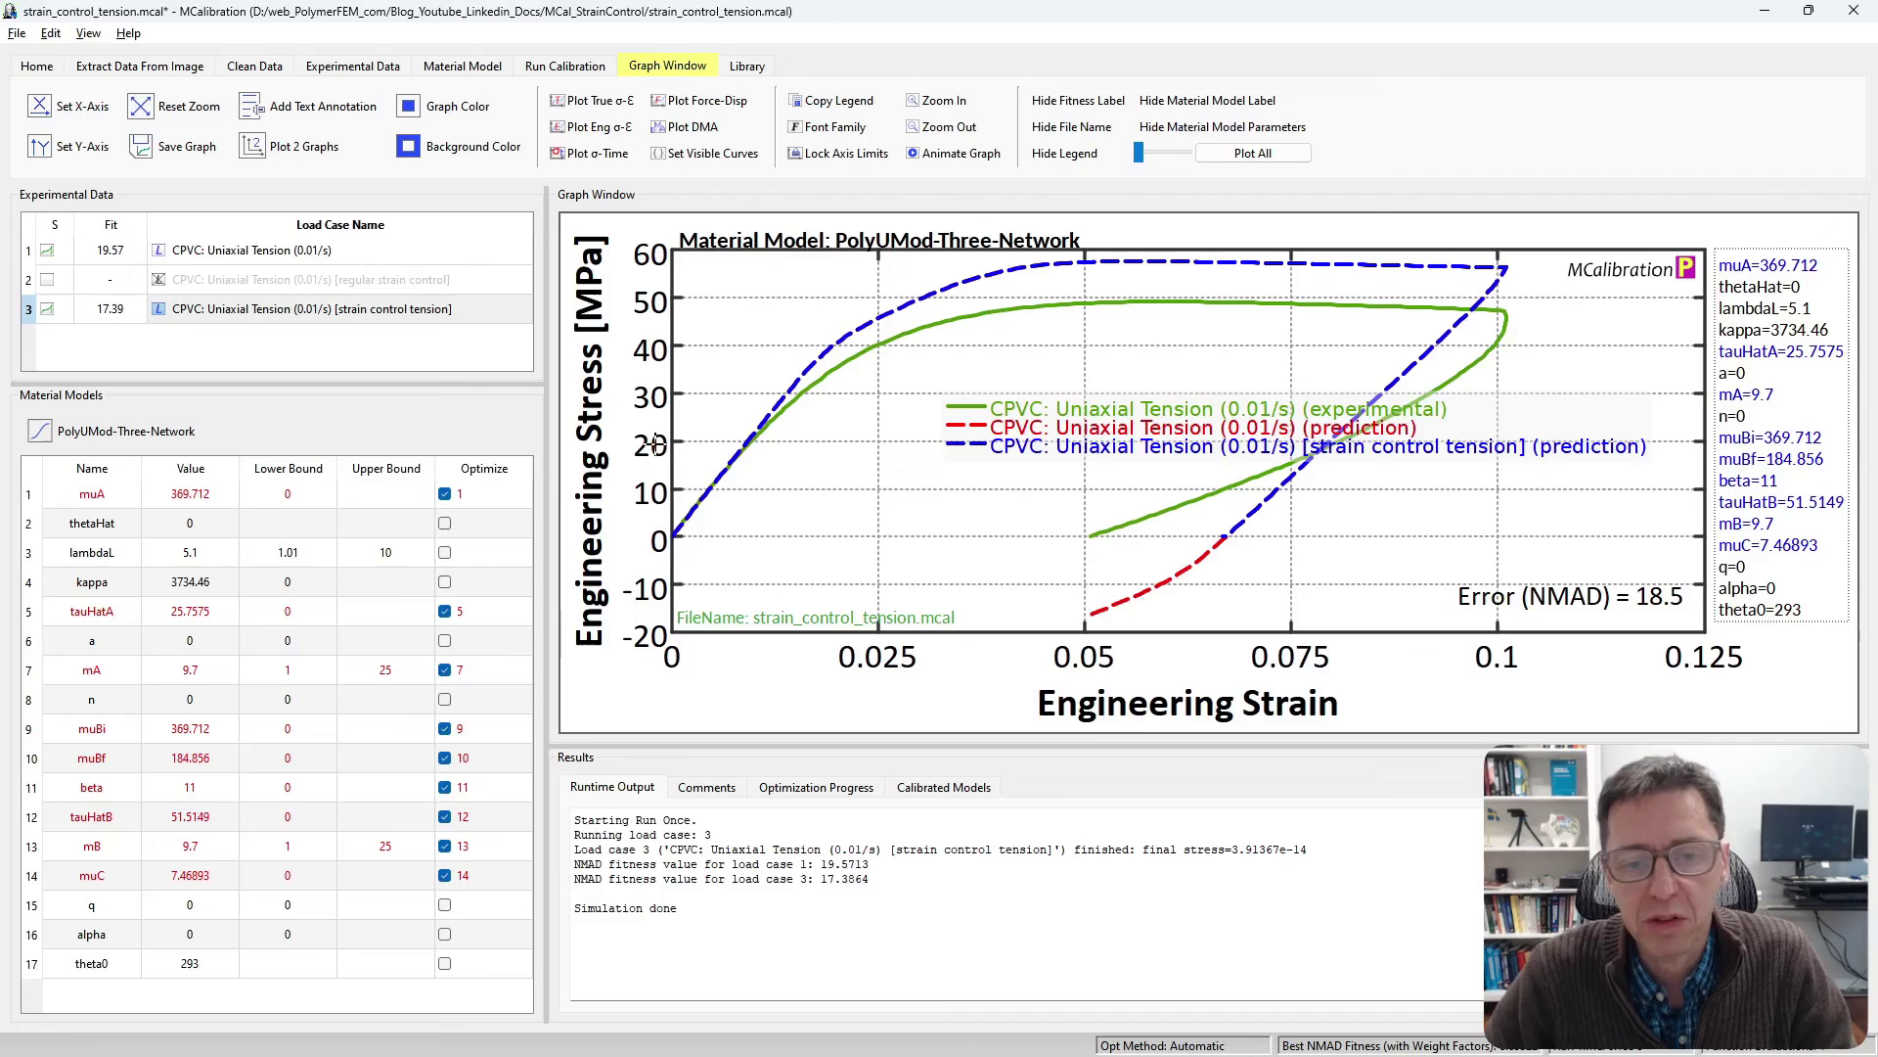